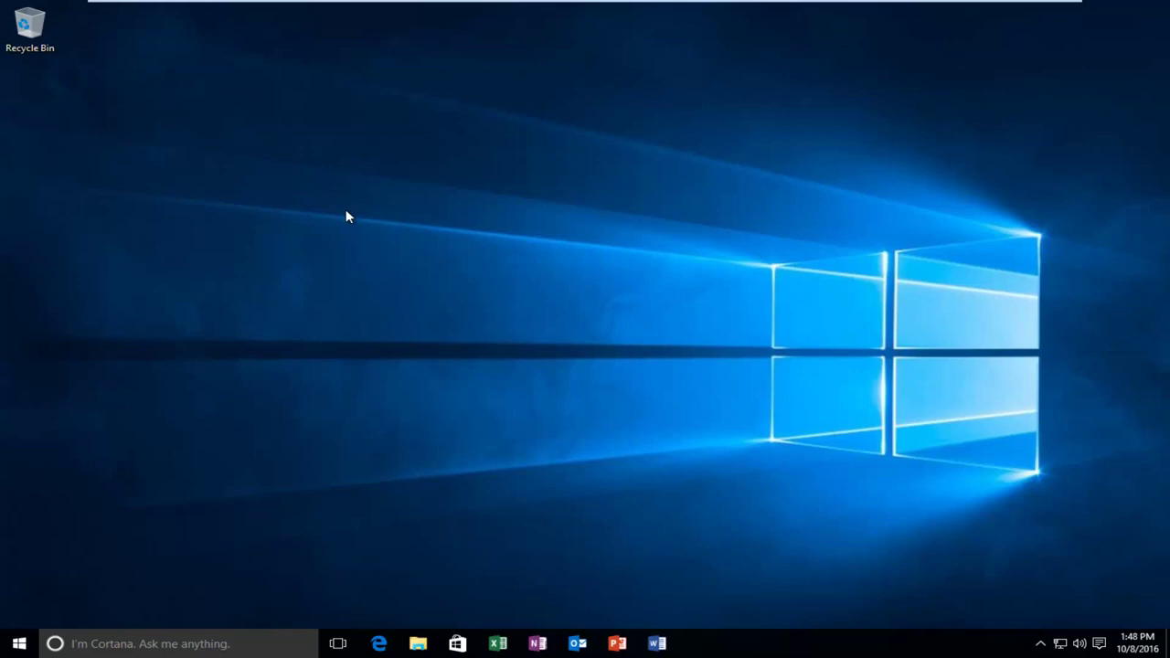
Search the Start menu for regedit and run Registry Editor as administrator.
left_click(20, 643)
type("regedit")
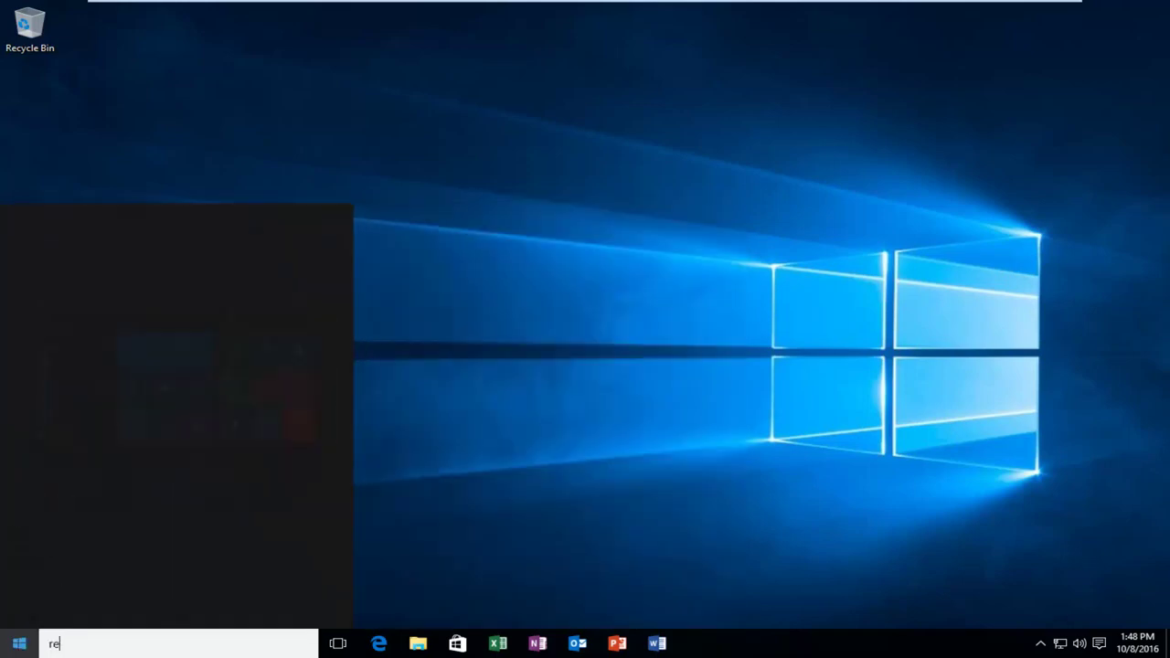
type("gedit")
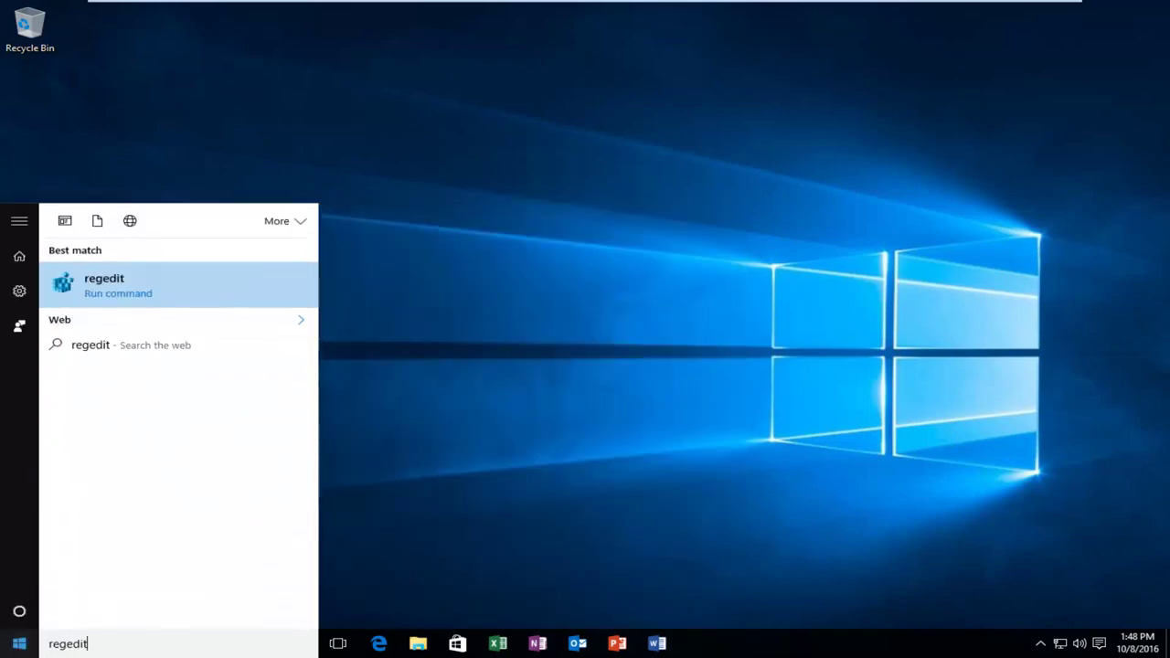
right_click(107, 289)
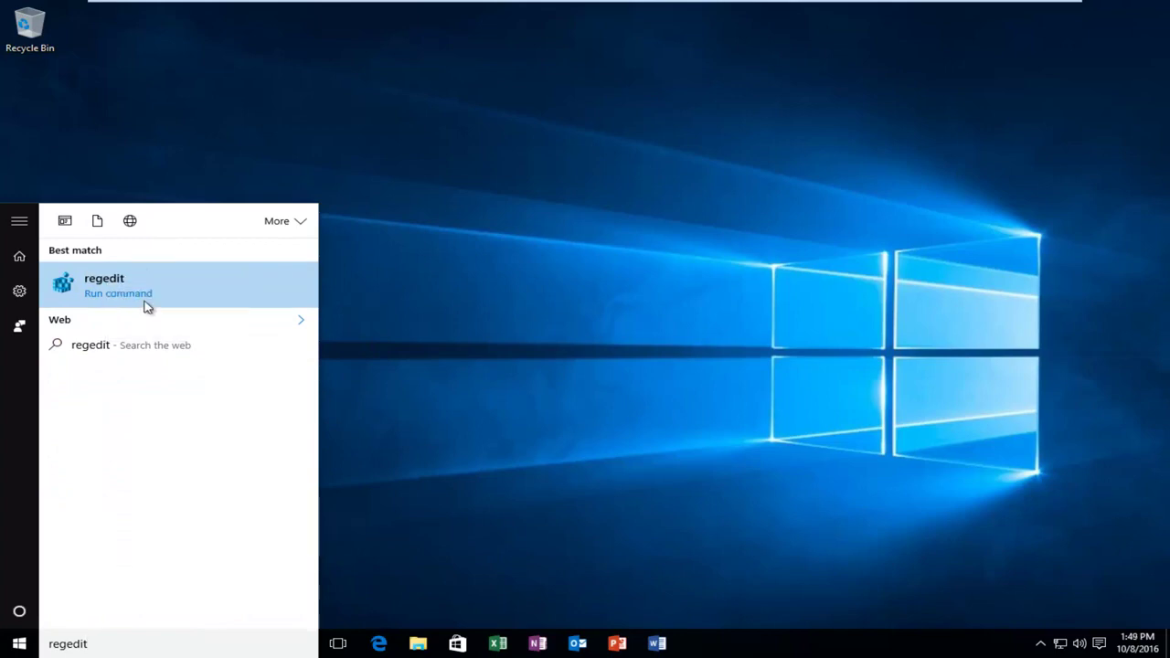
left_click(146, 302)
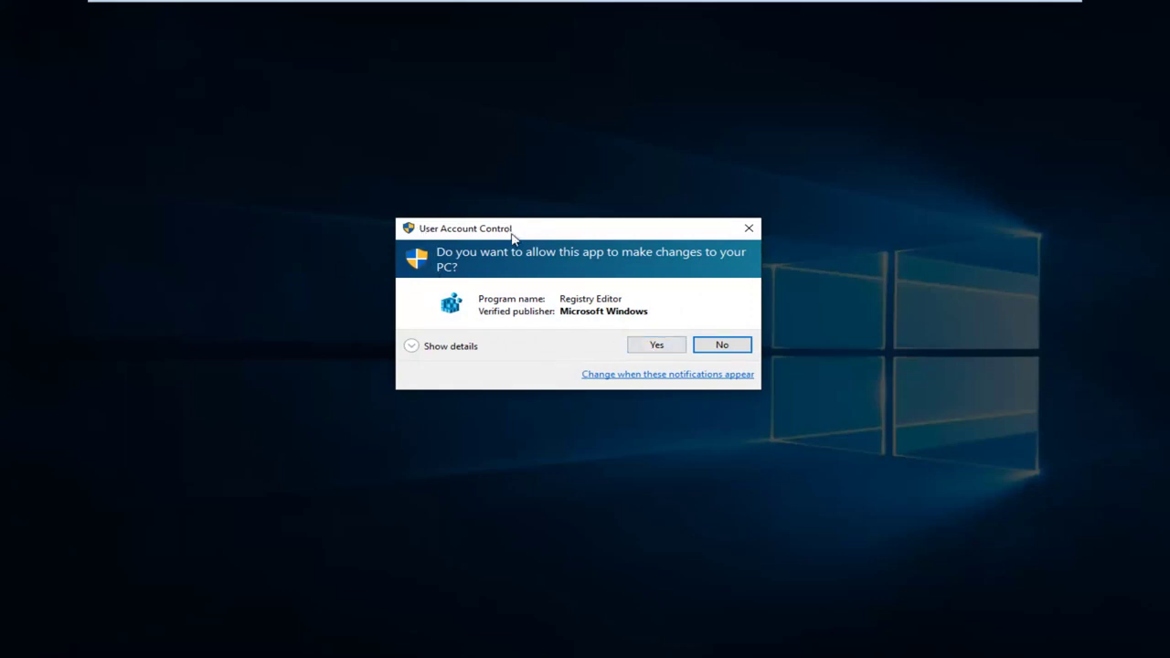
Approve the UAC prompt, then expand HKEY_LOCAL_MACHINE and its SOFTWARE key.
left_click(648, 347)
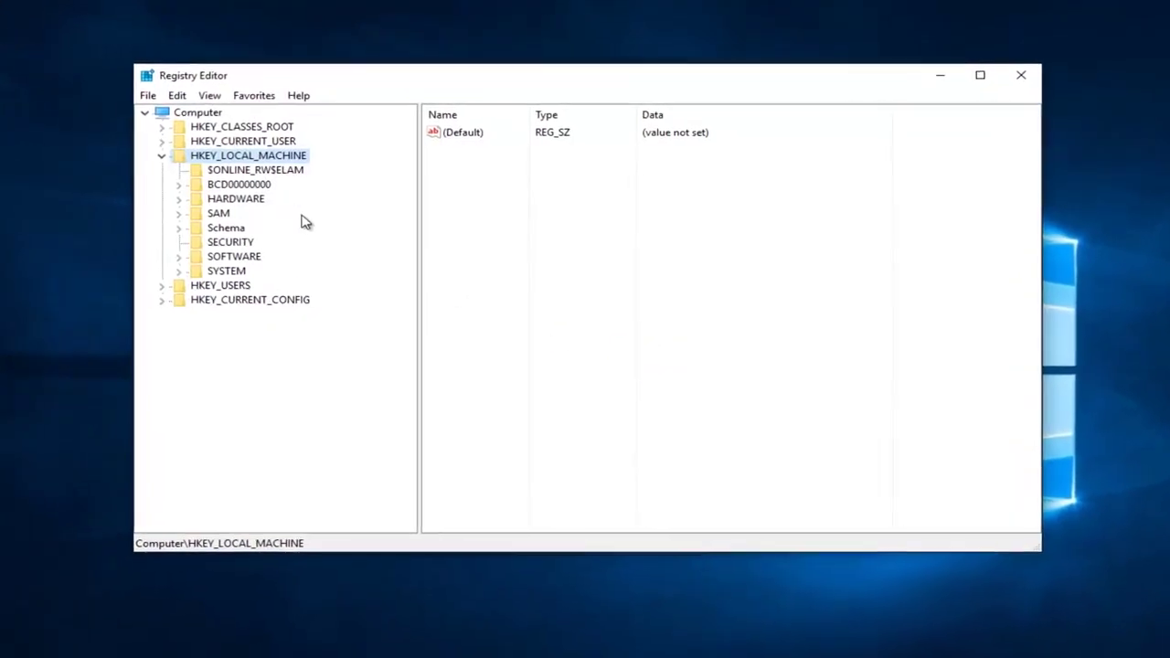
left_click(200, 157)
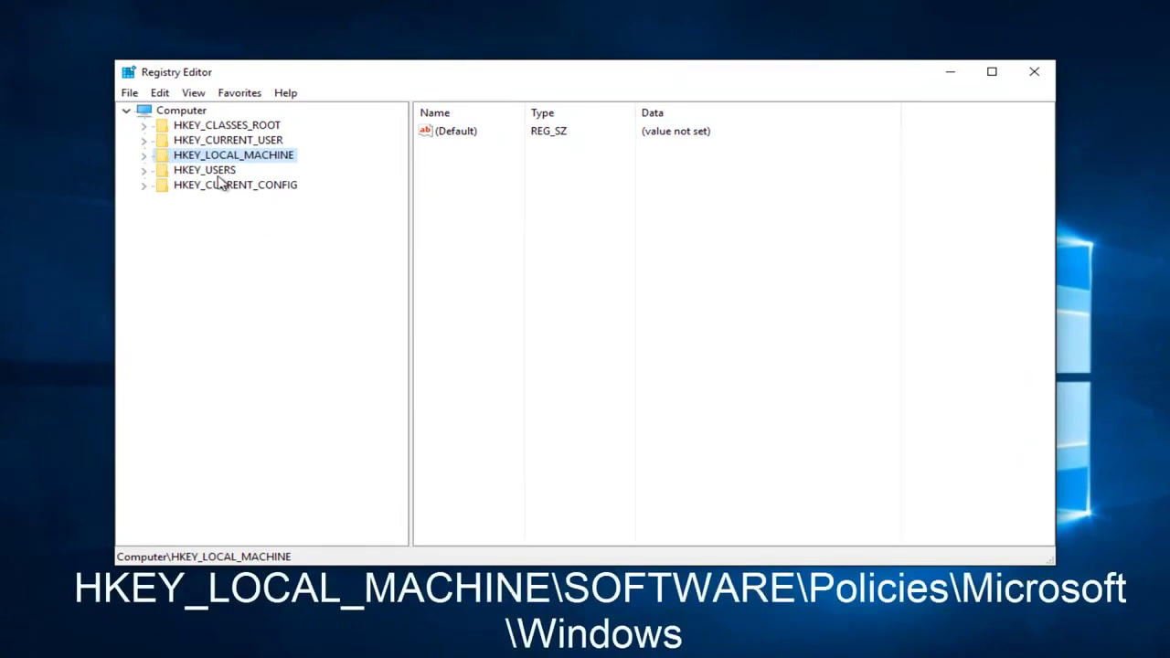
left_click(145, 155)
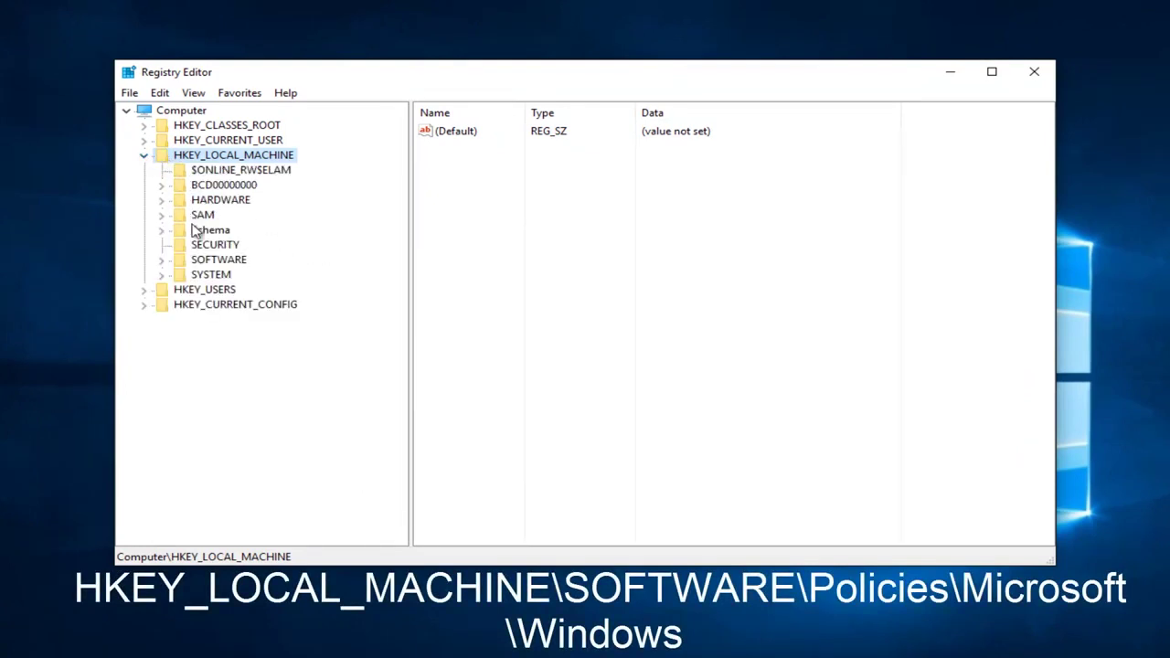
left_click(189, 261)
left_click(162, 260)
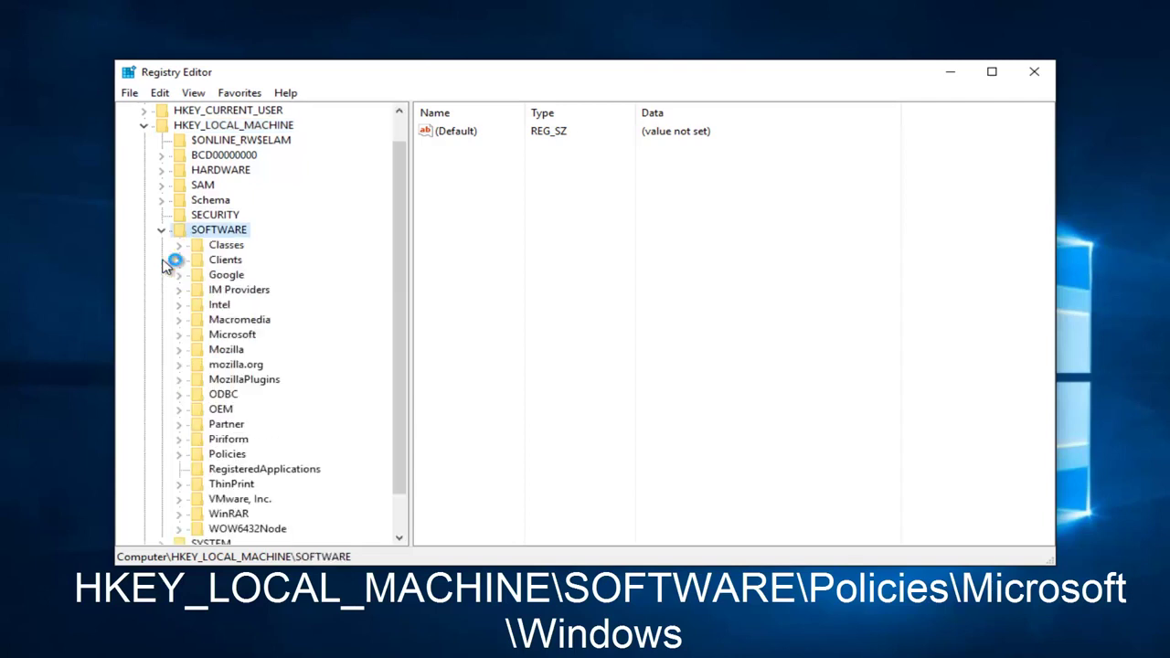
Expand Policies > Microsoft > Windows to list subkeys such as Appx, BITS and System.
scroll(167, 263, "down", 1)
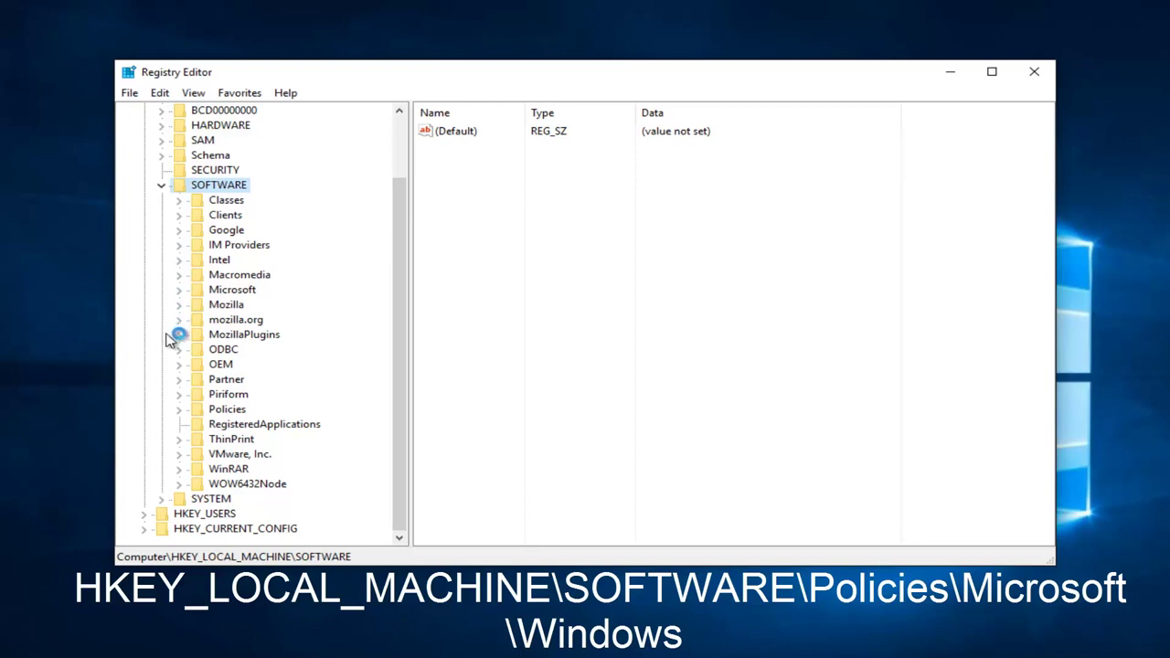
left_click(179, 409)
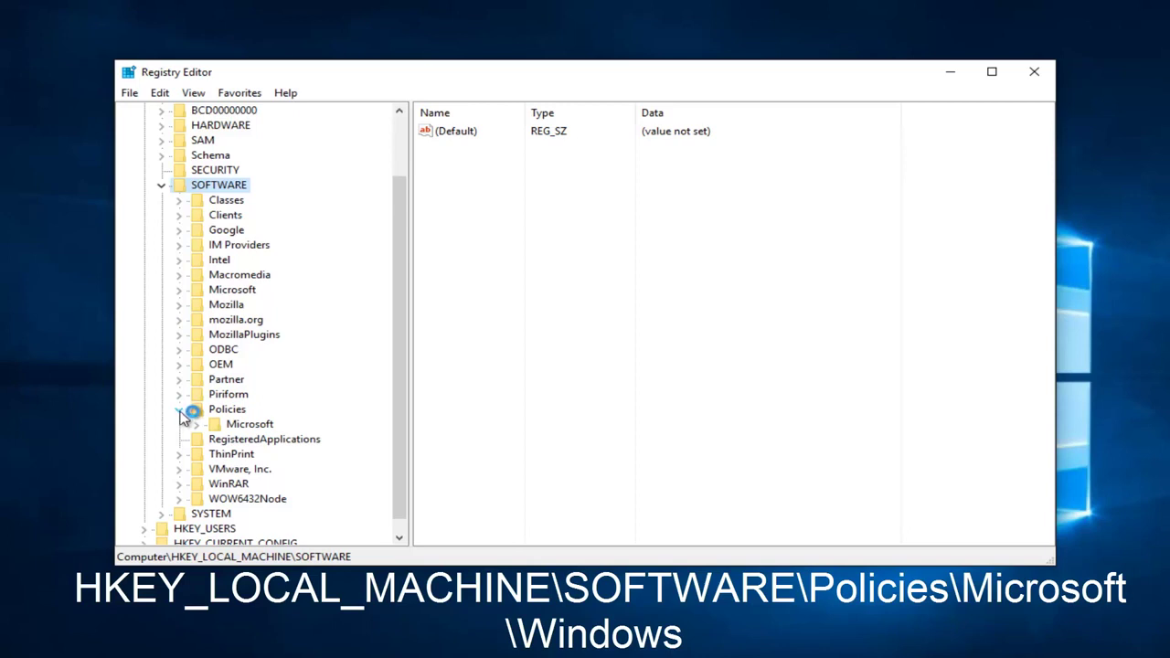
left_click(197, 425)
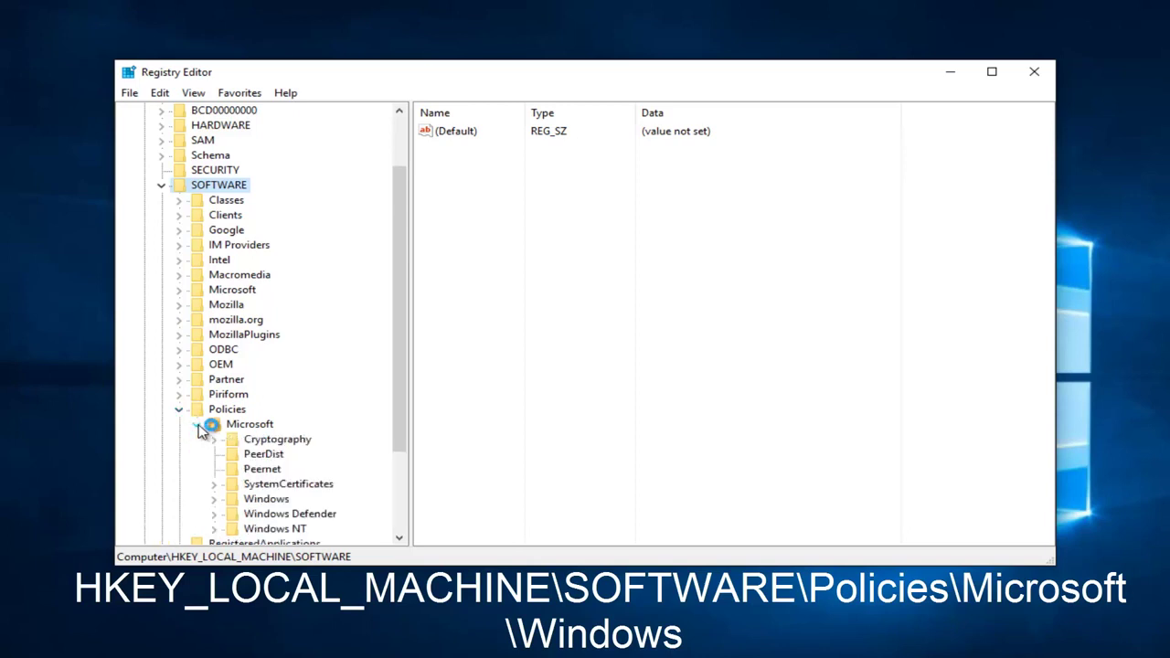
scroll(202, 431, "down", 1)
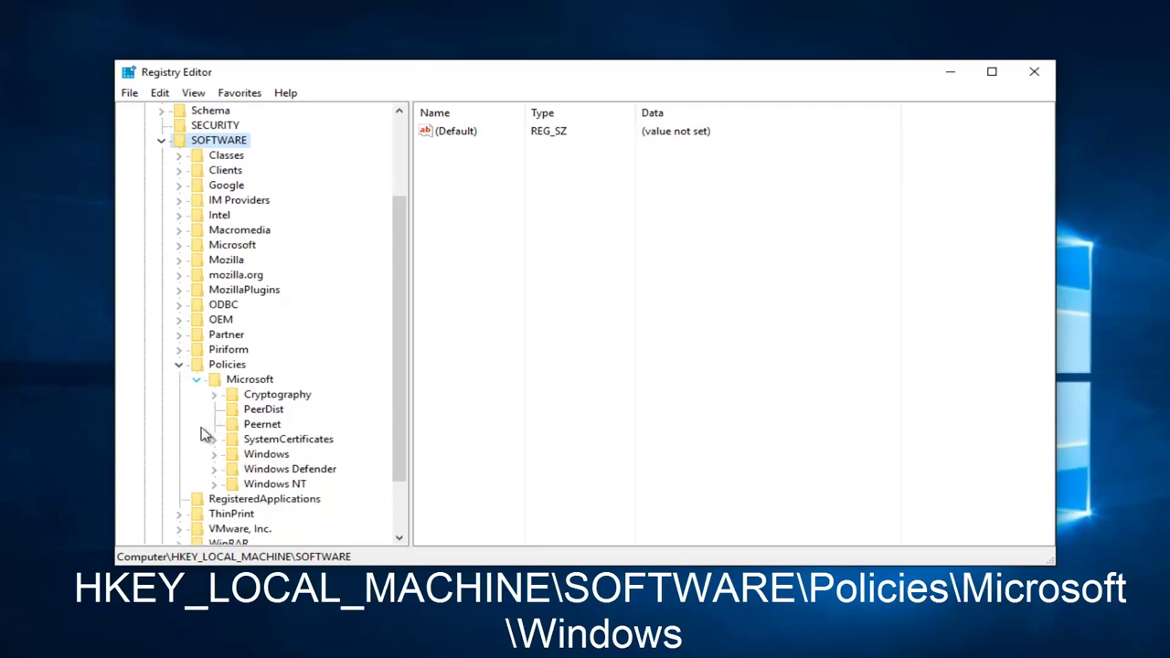
left_click(214, 453)
scroll(274, 402, "down", 1)
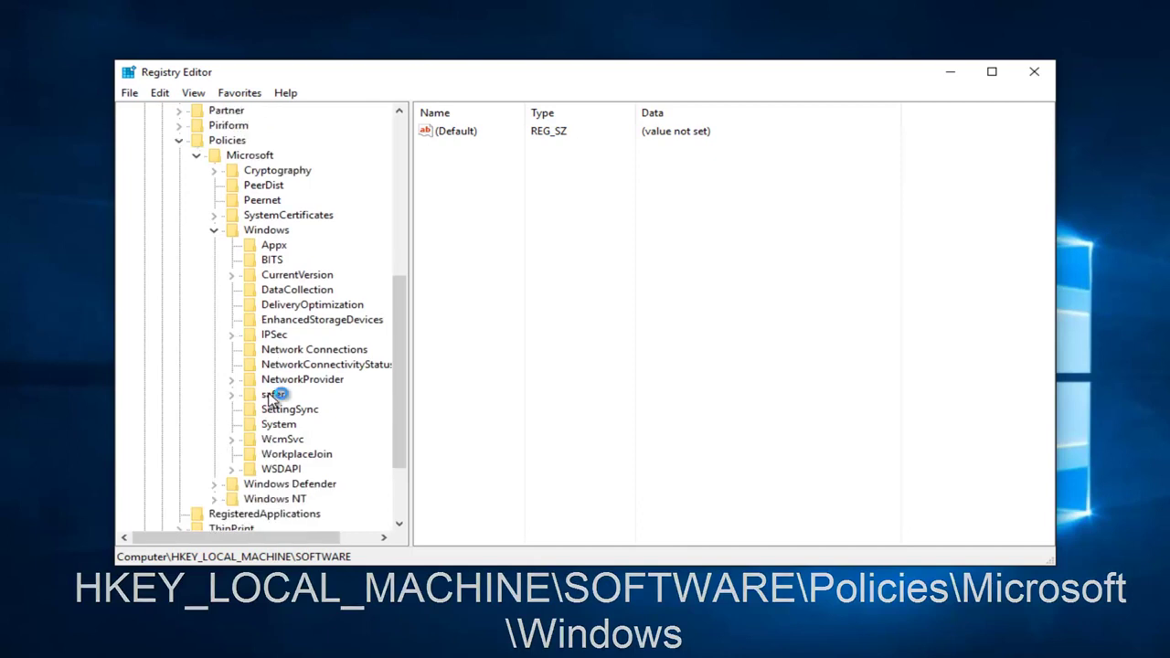
Create a new key named 'Windows Search' under Policies\Microsoft\Windows.
right_click(261, 235)
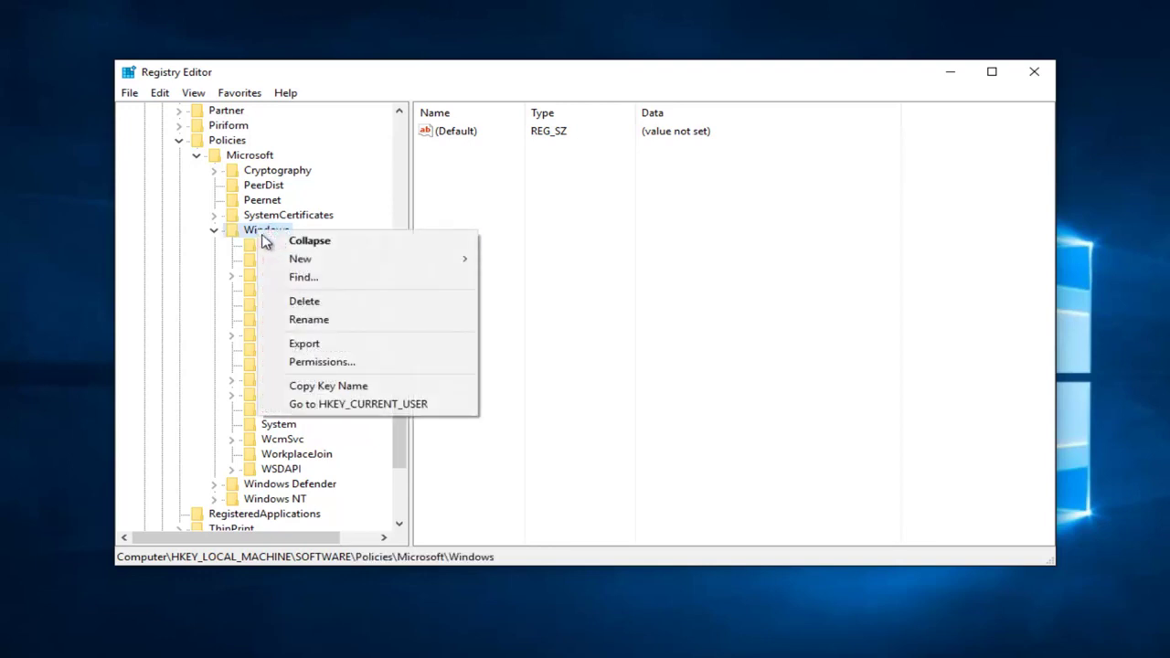
mouse_move(300, 263)
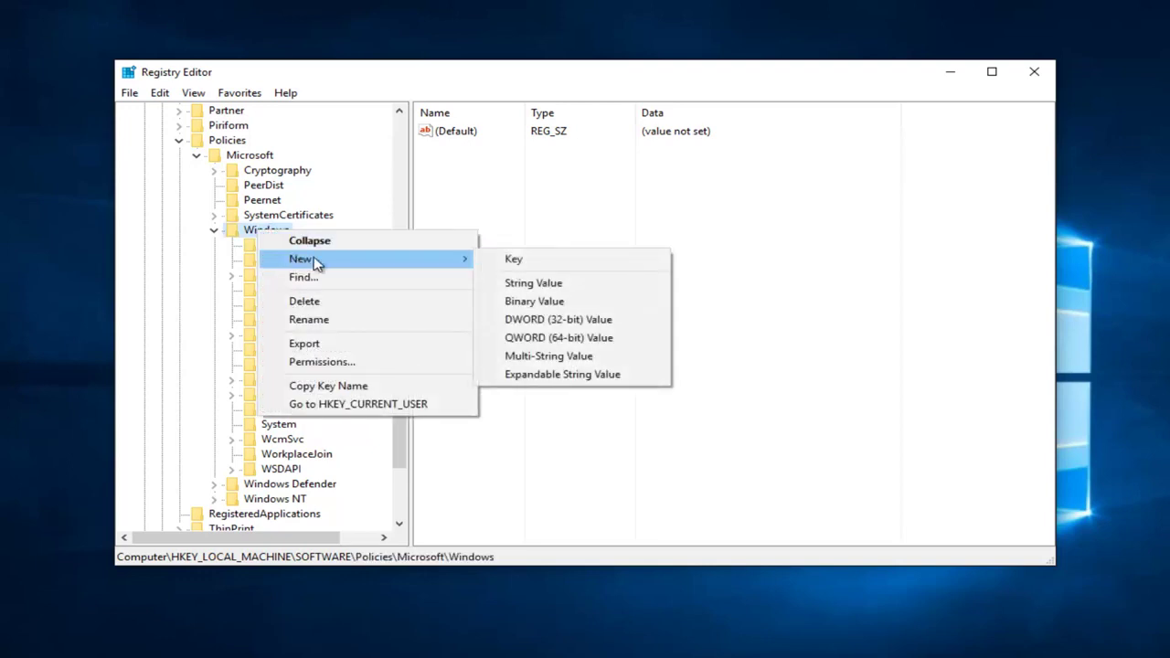
left_click(519, 261)
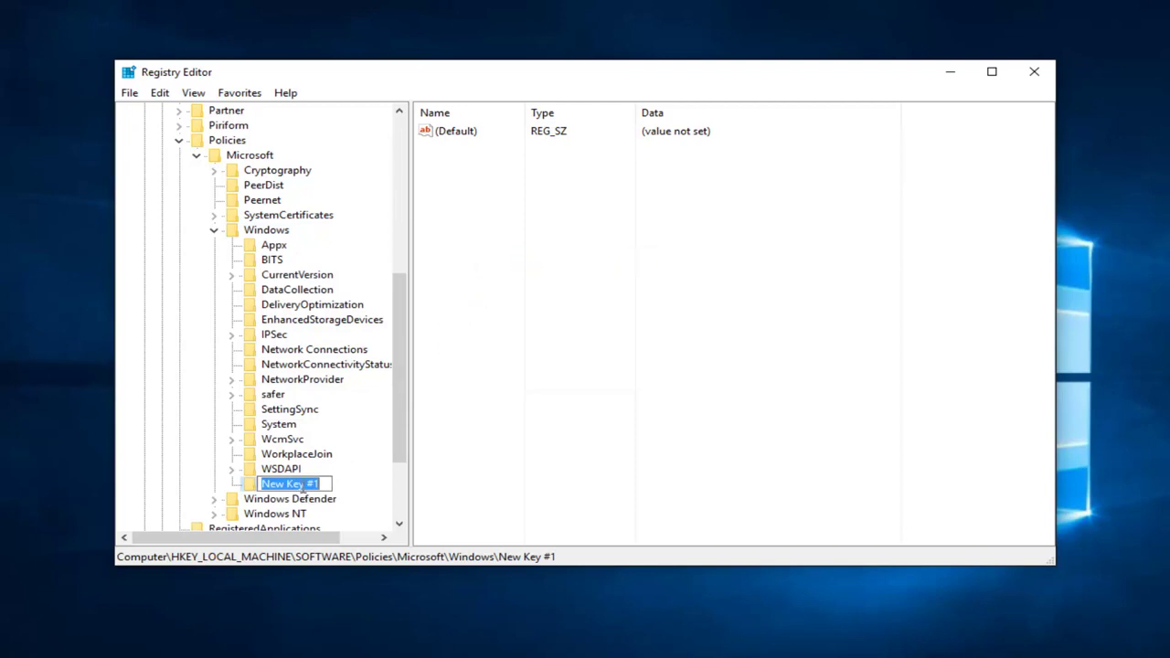
type("Windows")
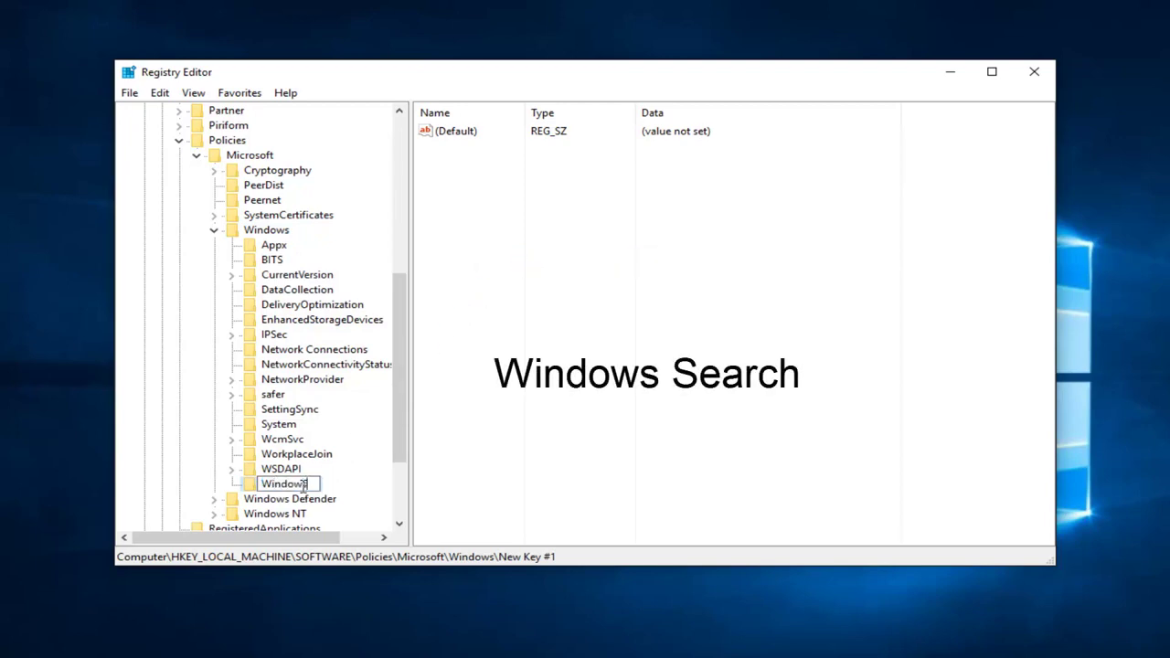
type(" Search")
left_click(359, 491)
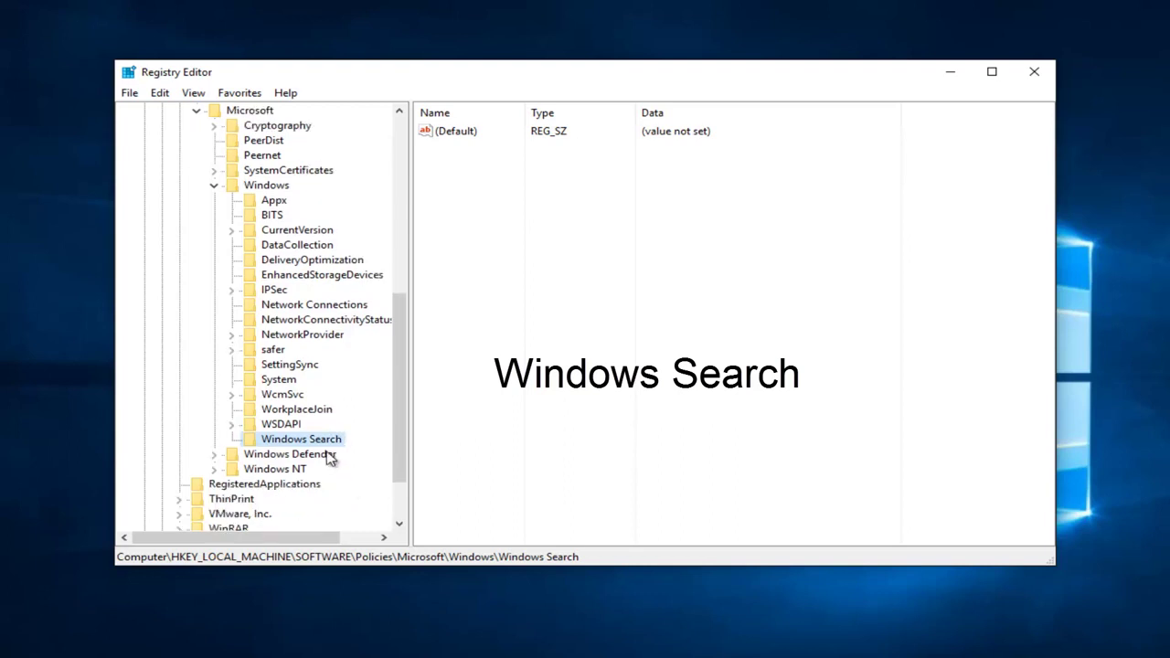
scroll(334, 466, "down", 1)
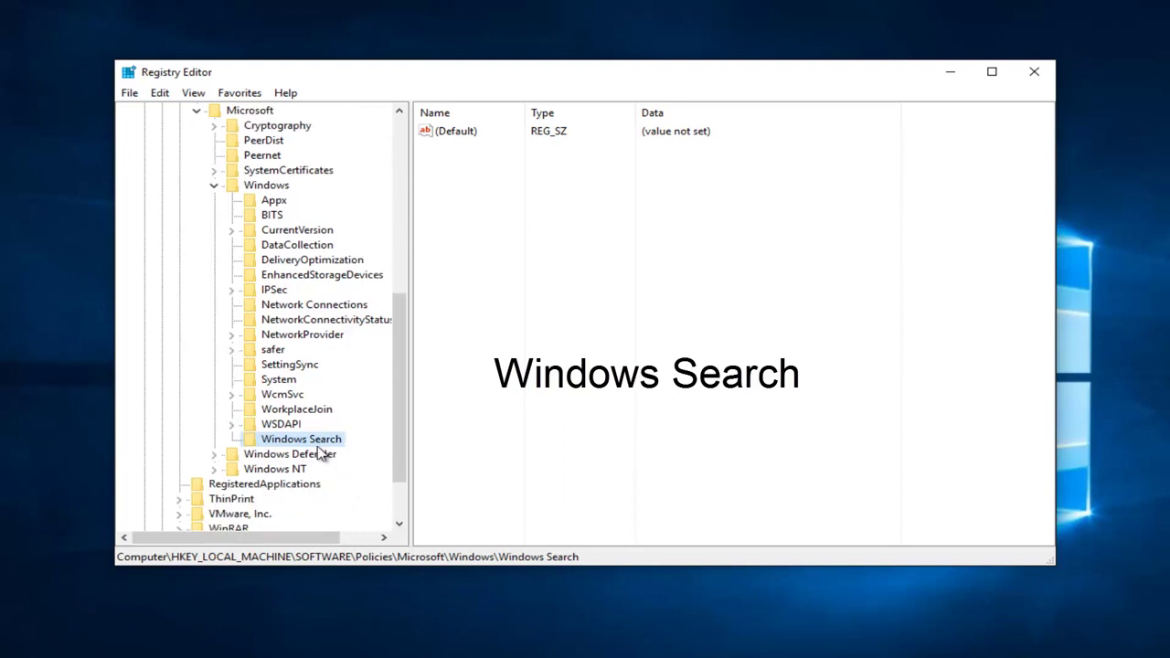
right_click(272, 445)
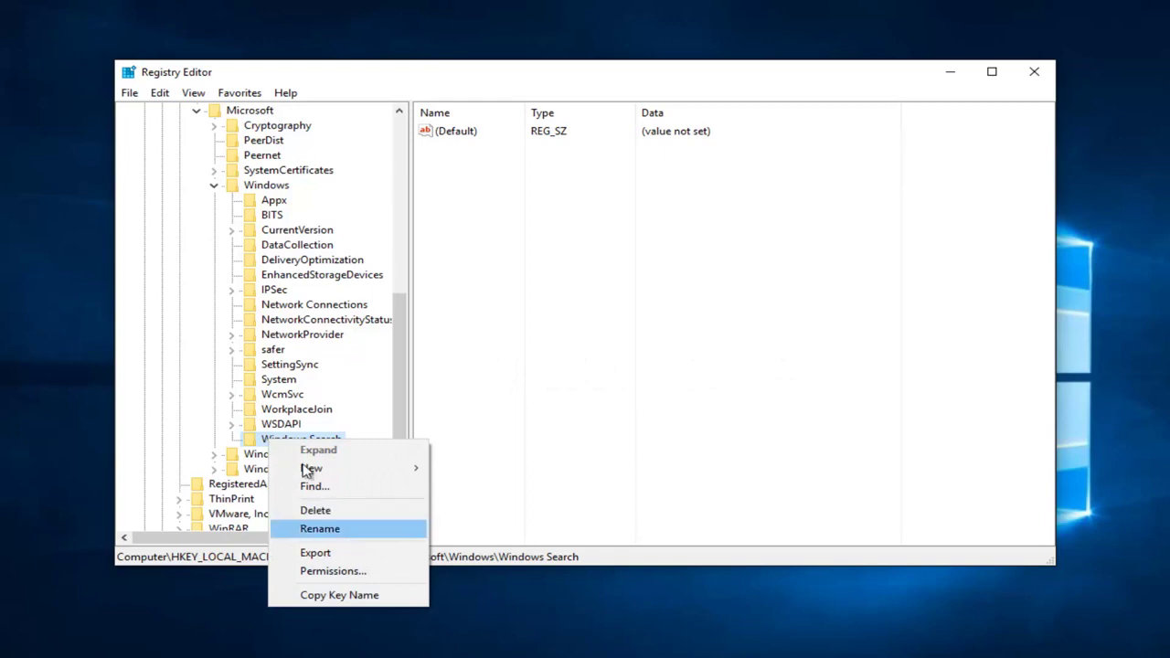
left_click(284, 443)
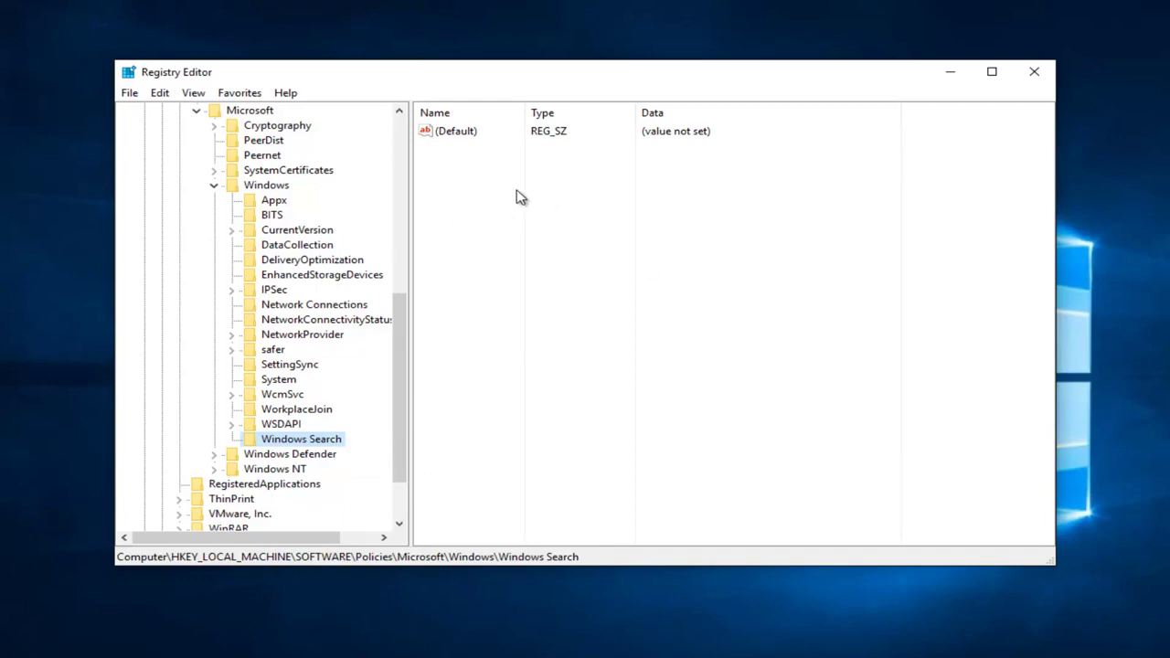
Add a DWORD (32-bit) value named AllowCortana to the Windows Search key.
right_click(461, 168)
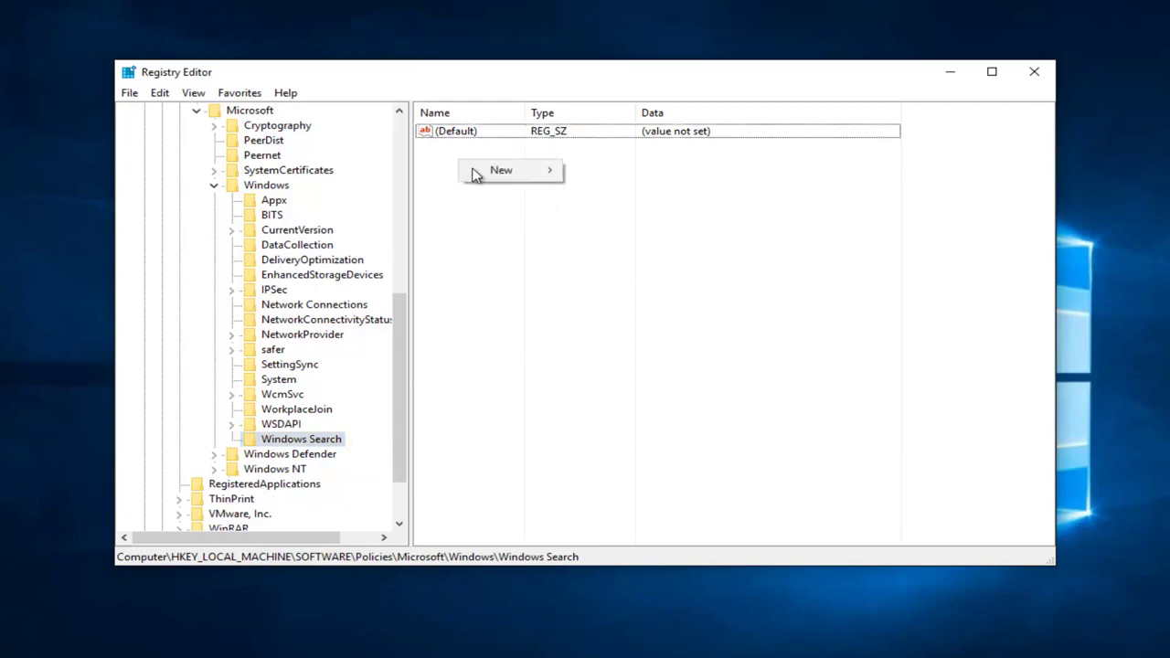
mouse_move(509, 180)
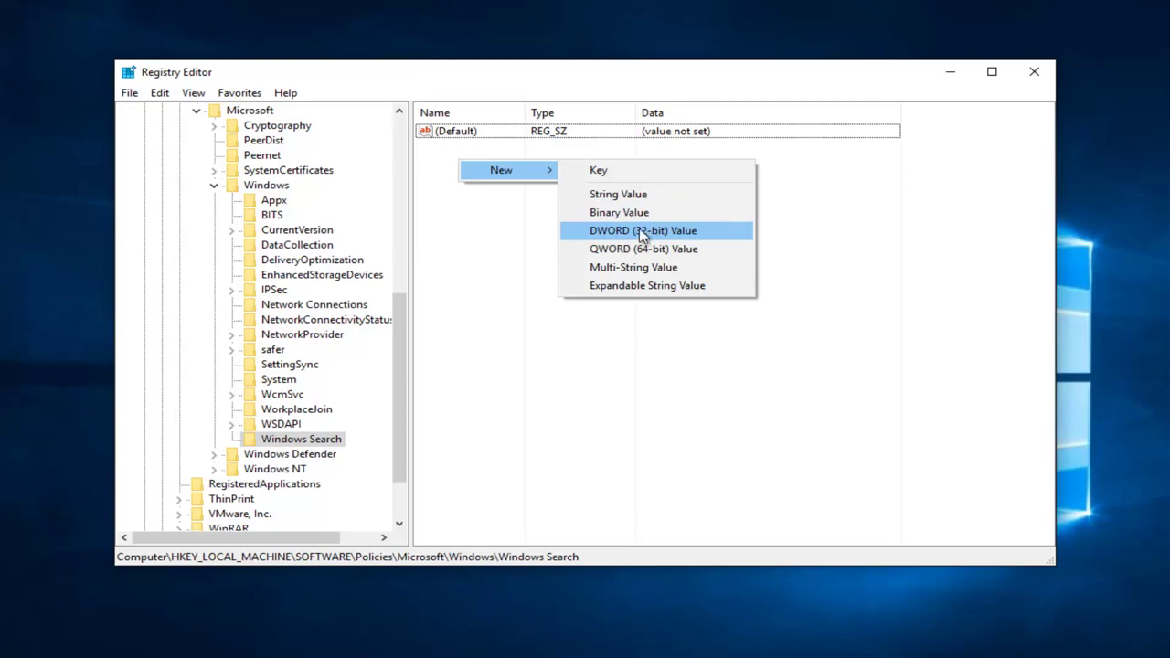
left_click(621, 236)
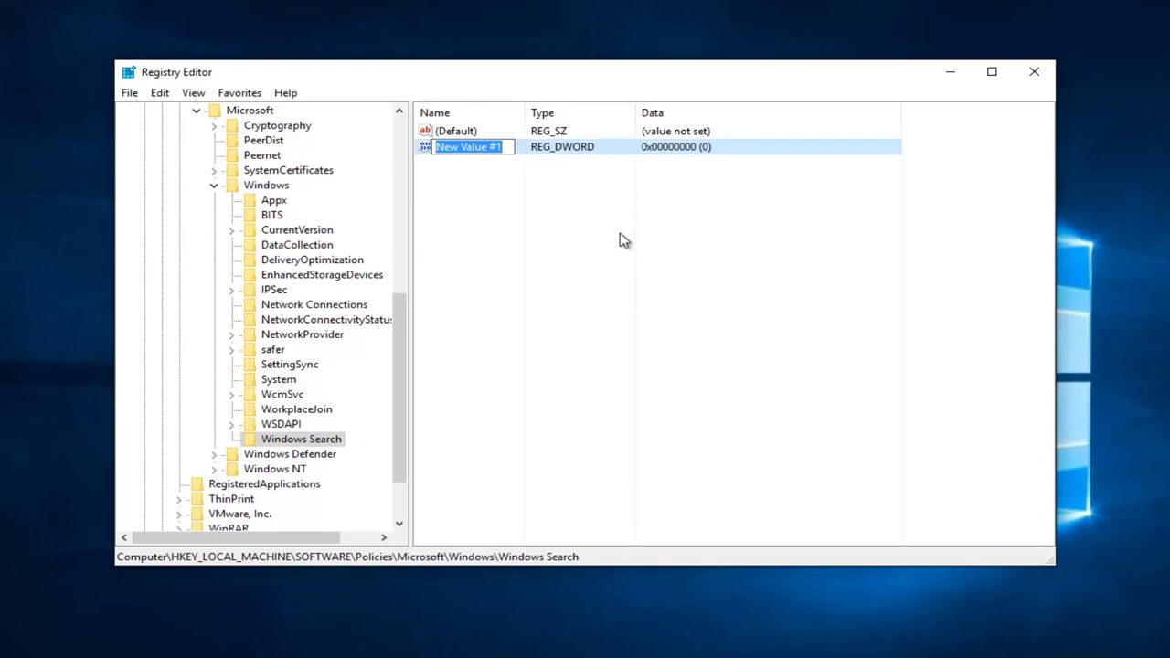
type("Allow")
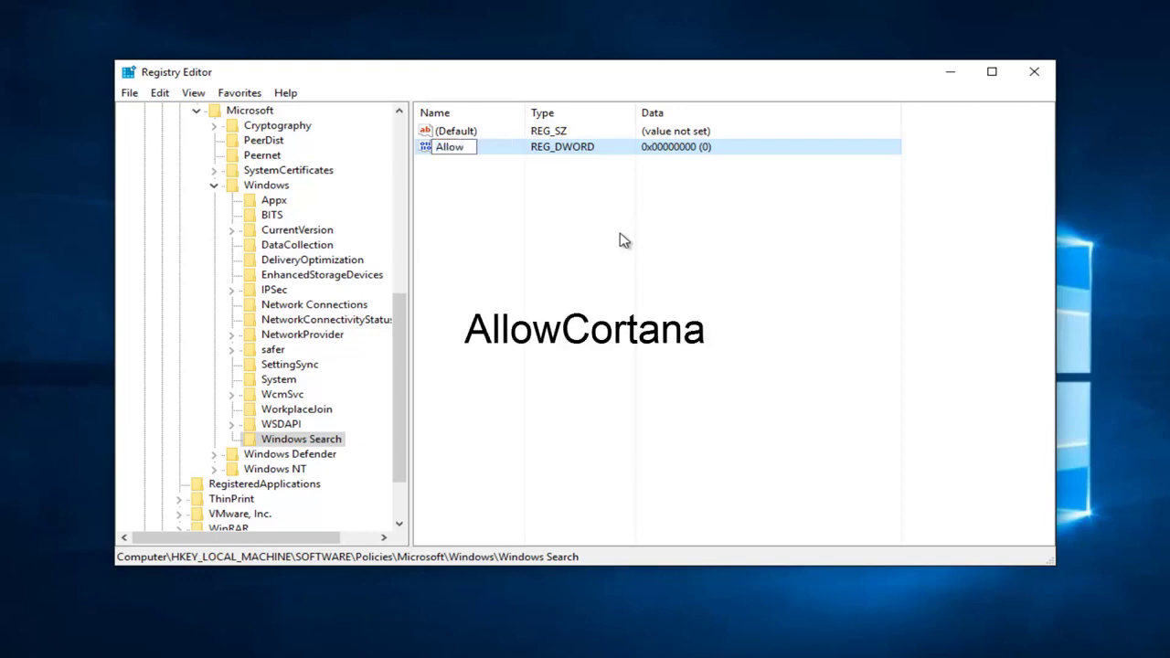
type("Cortana")
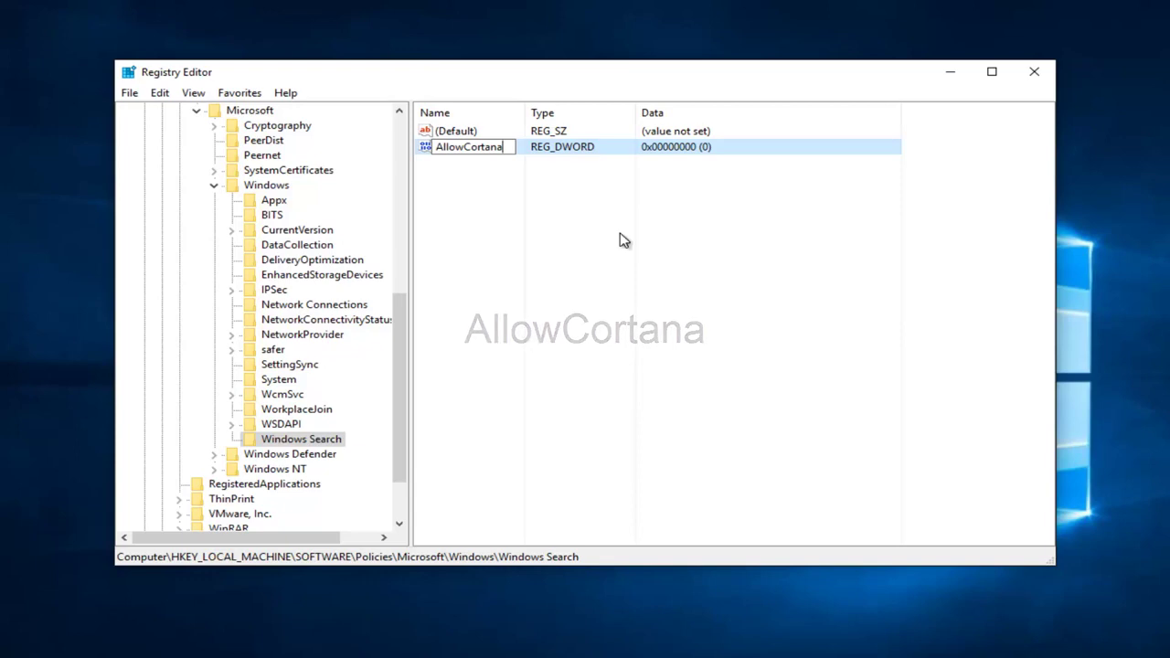
key("Return")
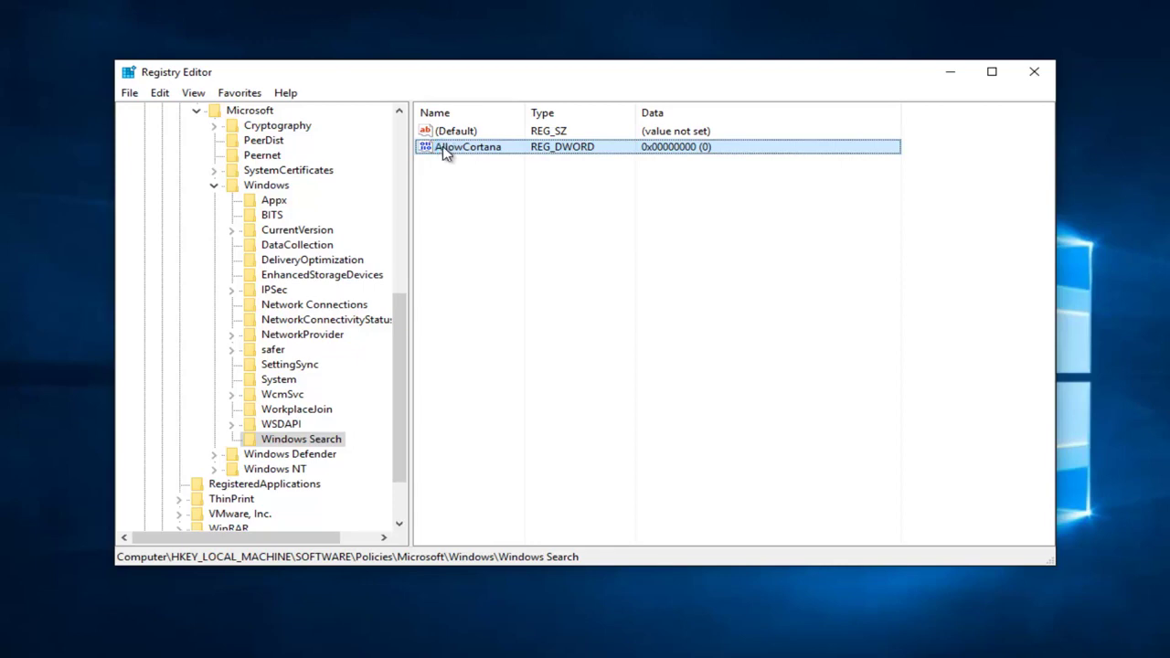
Open AllowCortana, confirm its value data is 0, and save it with OK.
double_click(446, 151)
left_click_drag(373, 143, 622, 167)
left_click(497, 250)
double_click(428, 255)
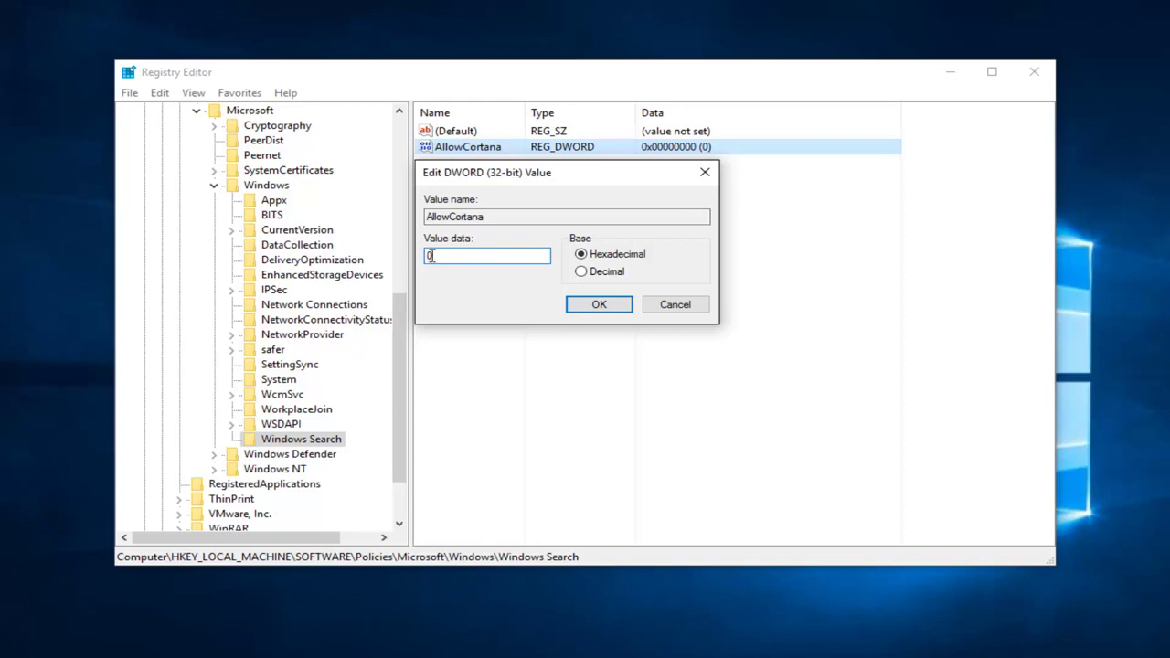
left_click(598, 304)
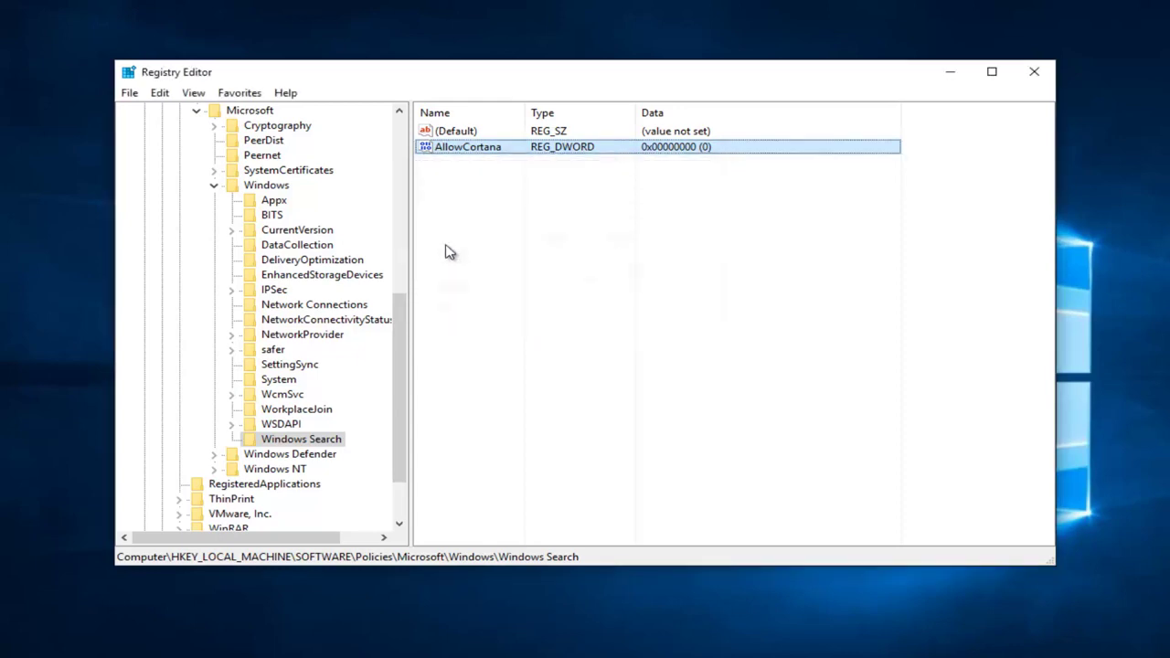
Close Registry Editor and check that Cortana reports being disabled by company policy.
left_click(1034, 72)
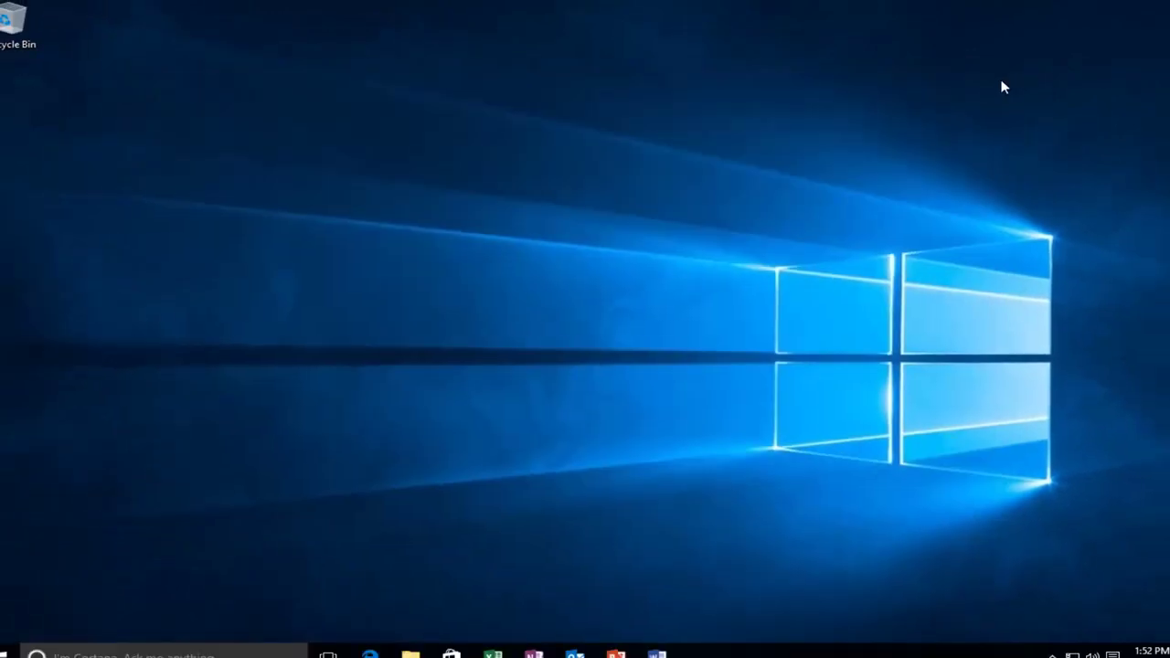
left_click(73, 646)
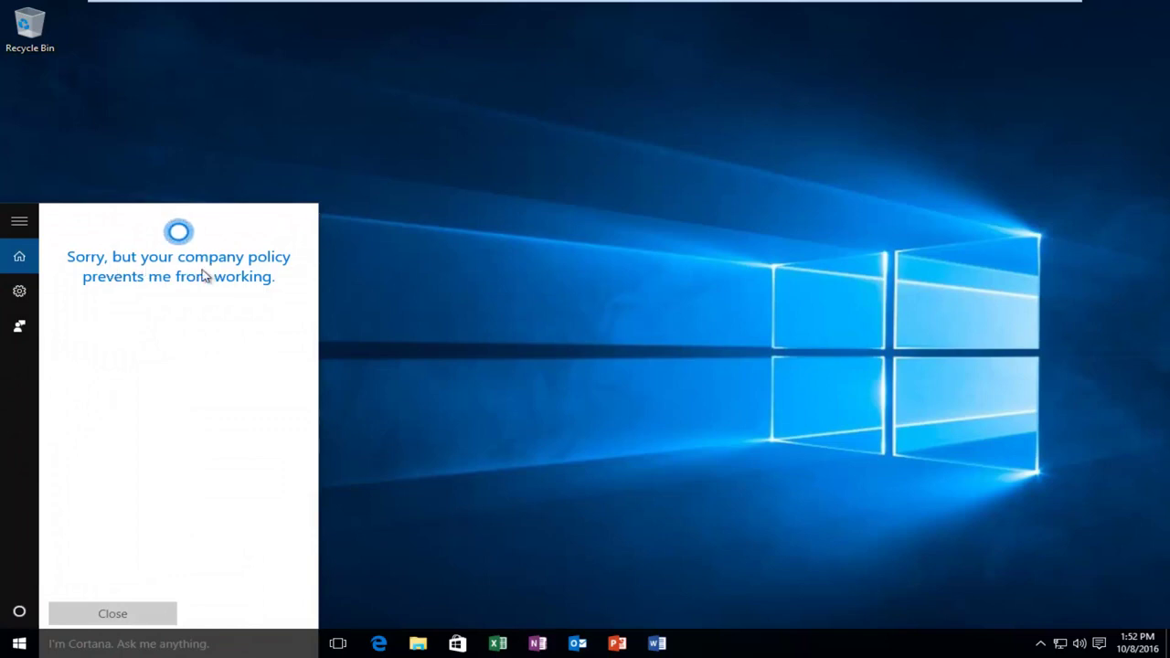
left_click(422, 282)
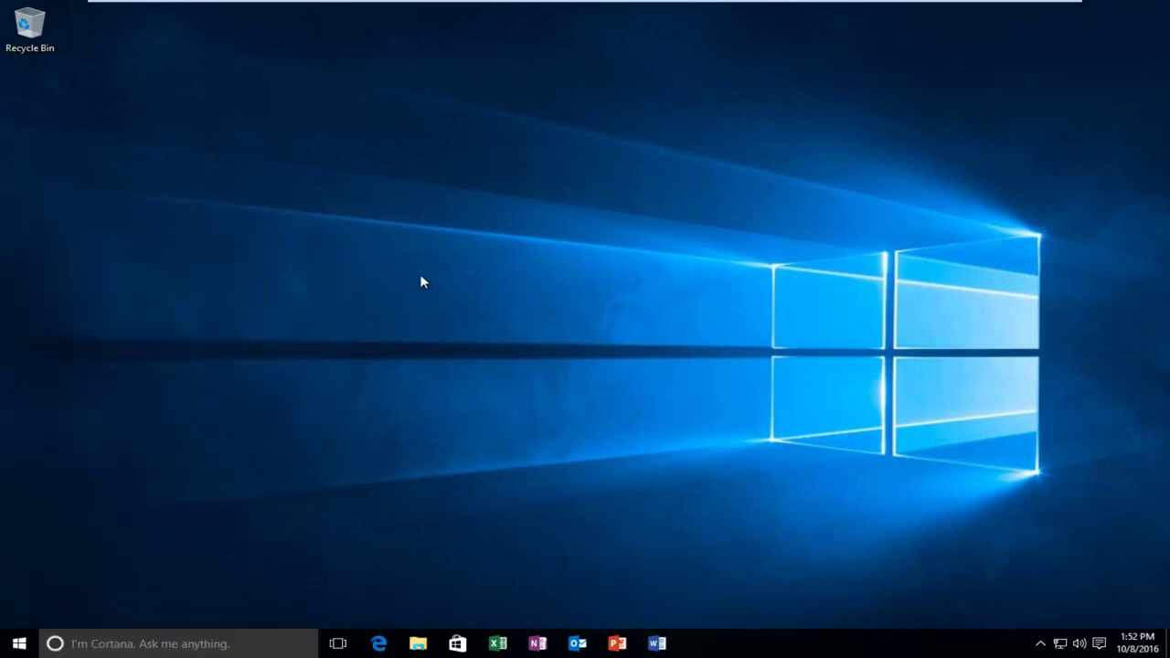
Restart Windows from the Start menu's power options.
left_click(9, 647)
left_click(63, 591)
left_click(43, 559)
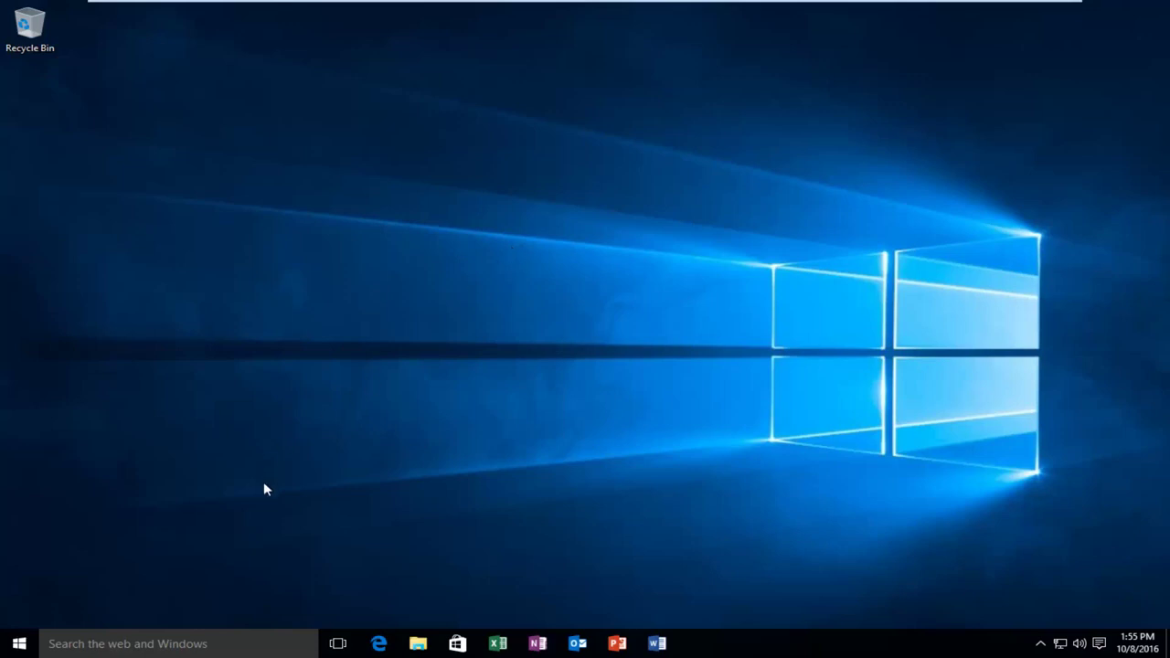
Switch 'Search online and include web results' to Off in the search settings.
left_click(143, 644)
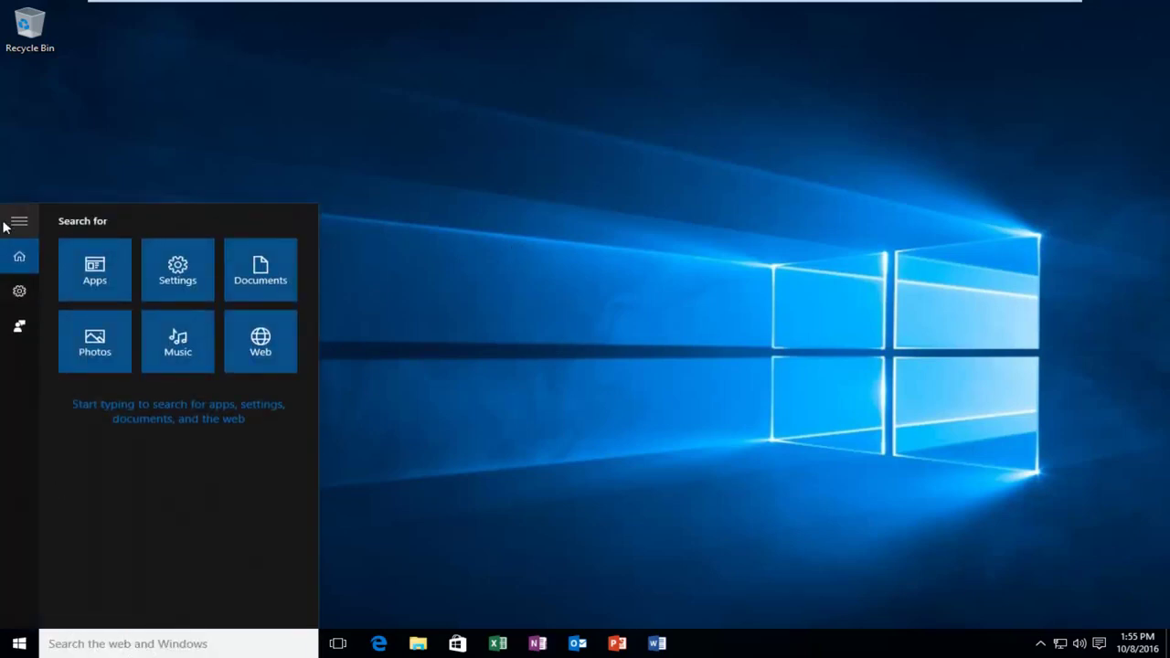
left_click(13, 222)
left_click(9, 291)
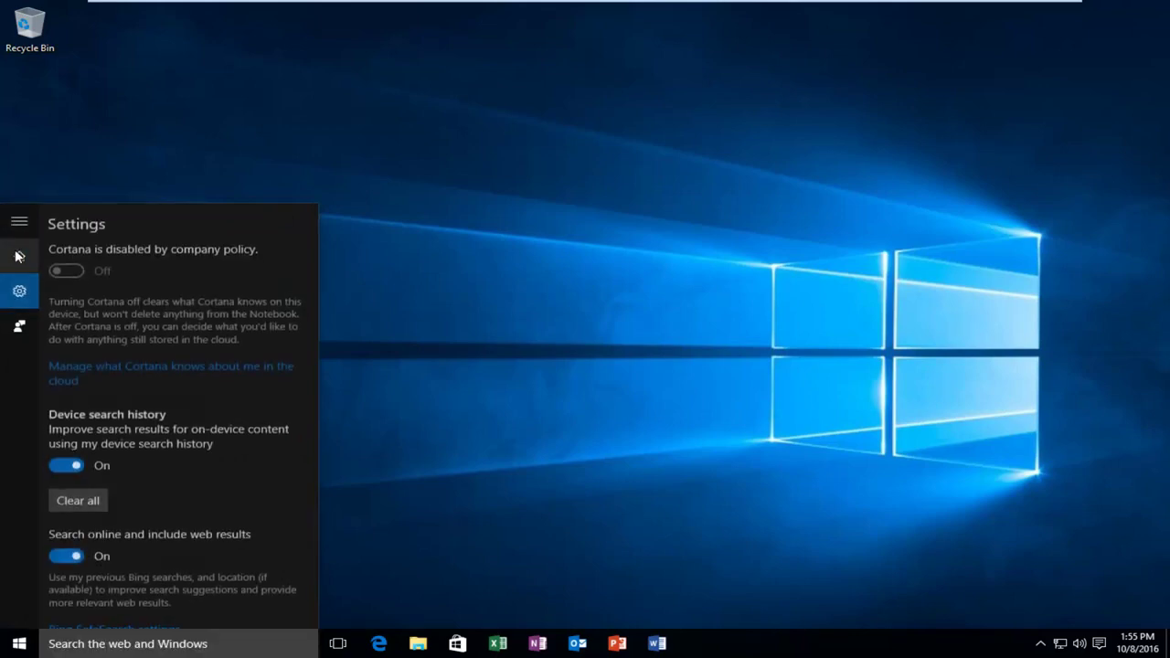
left_click(18, 257)
left_click(98, 650)
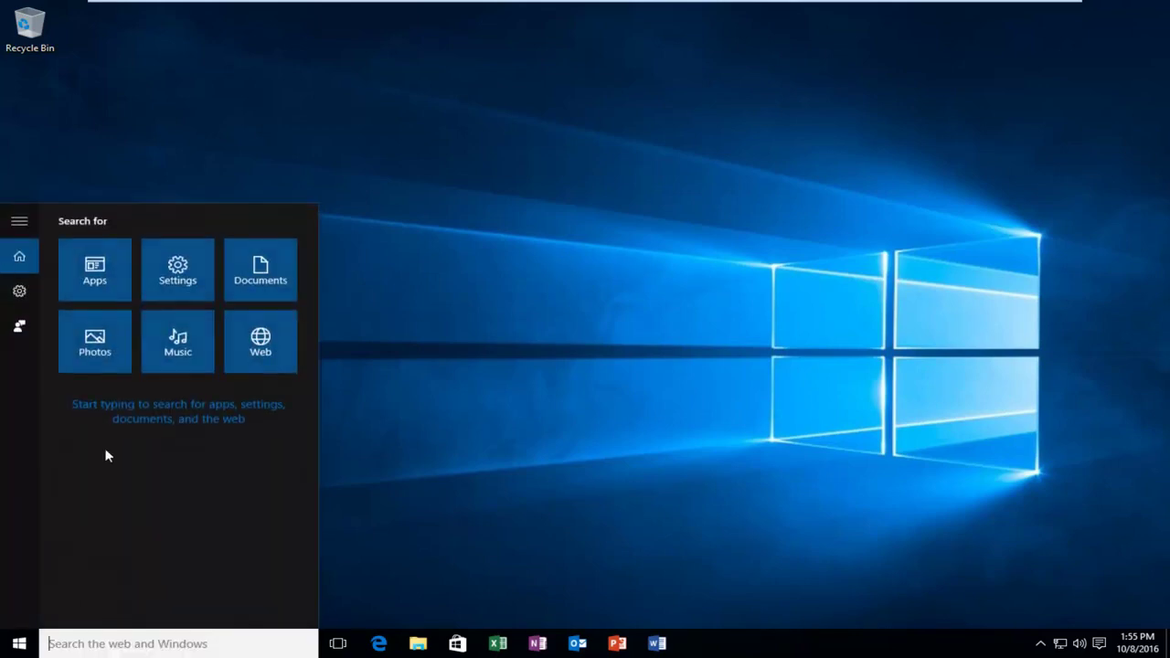
left_click(19, 292)
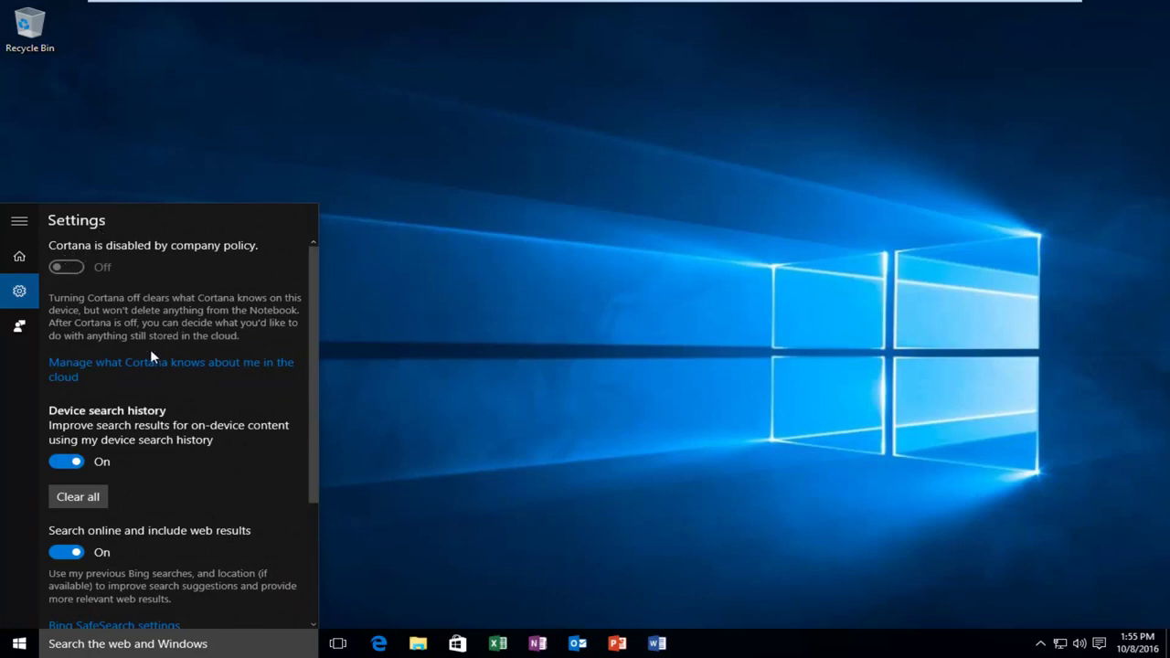
scroll(156, 379, "down", 1)
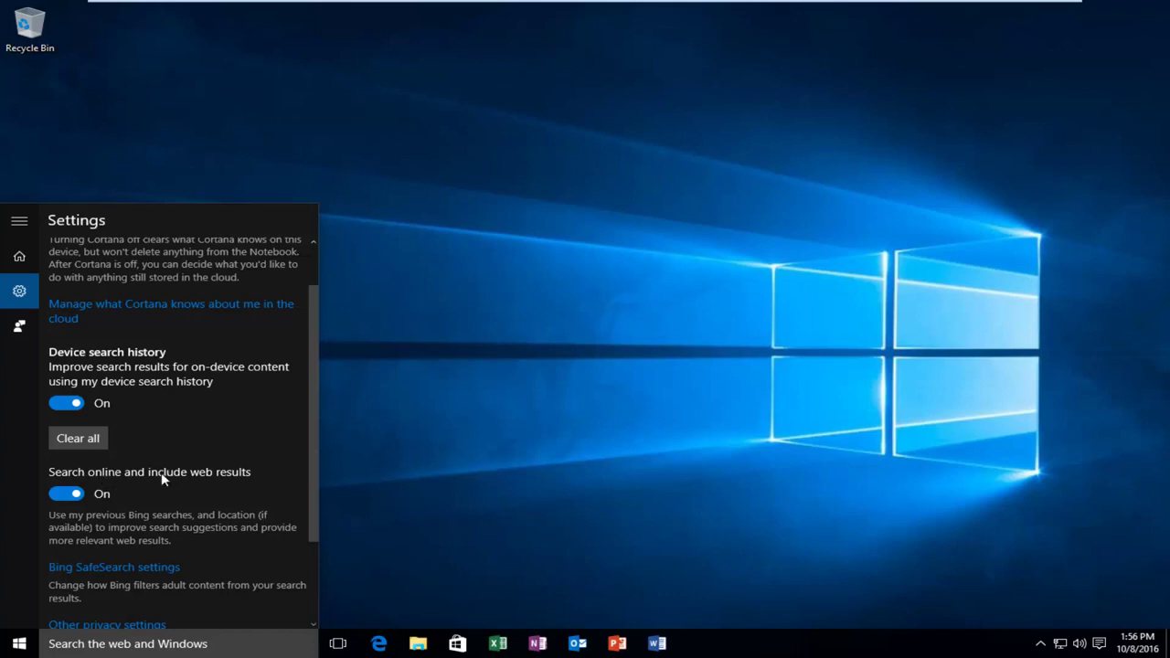
left_click(66, 495)
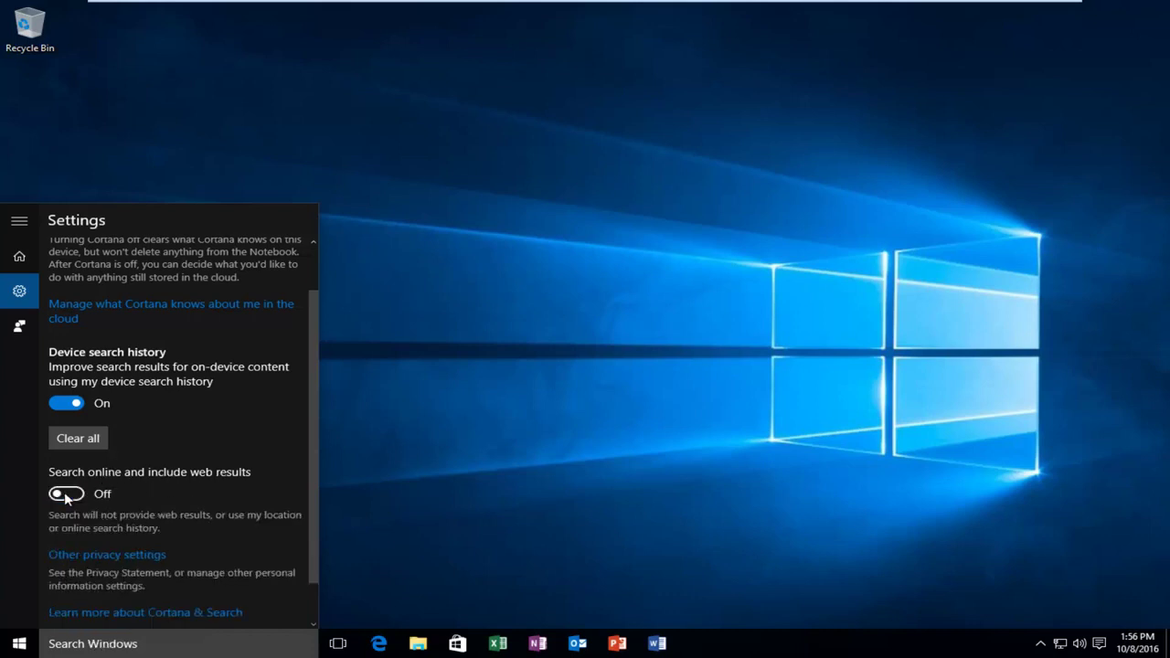
scroll(283, 440, "down", 2)
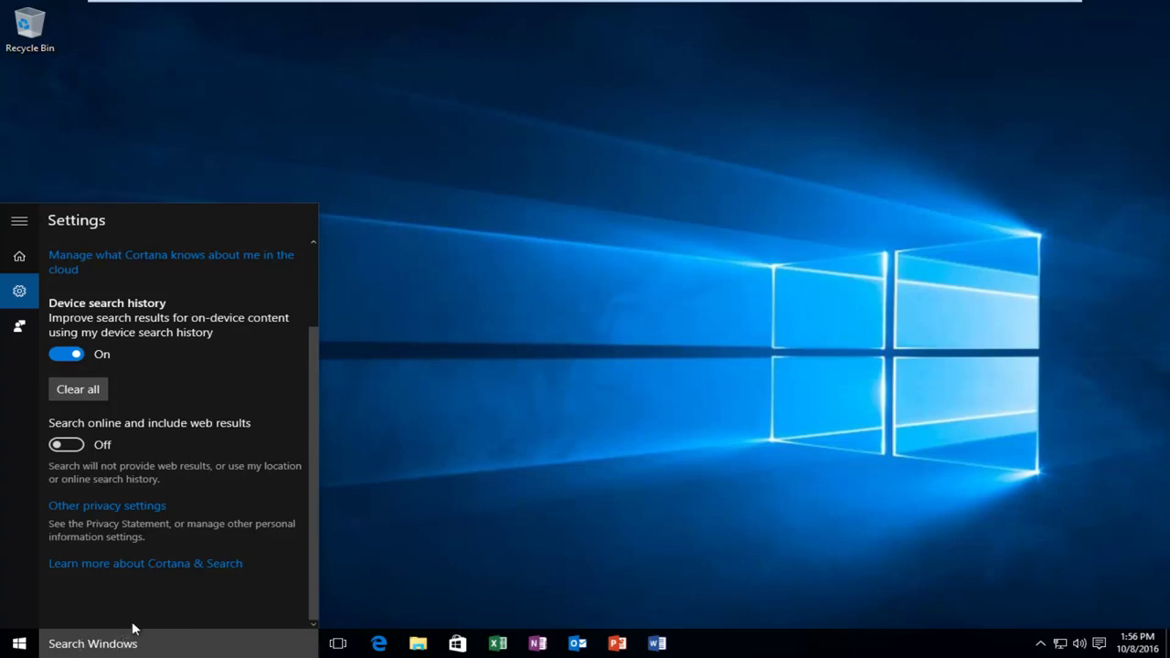
Close the search settings and set the taskbar's Search option to Hidden.
scroll(125, 485, "up", 3)
left_click(149, 645)
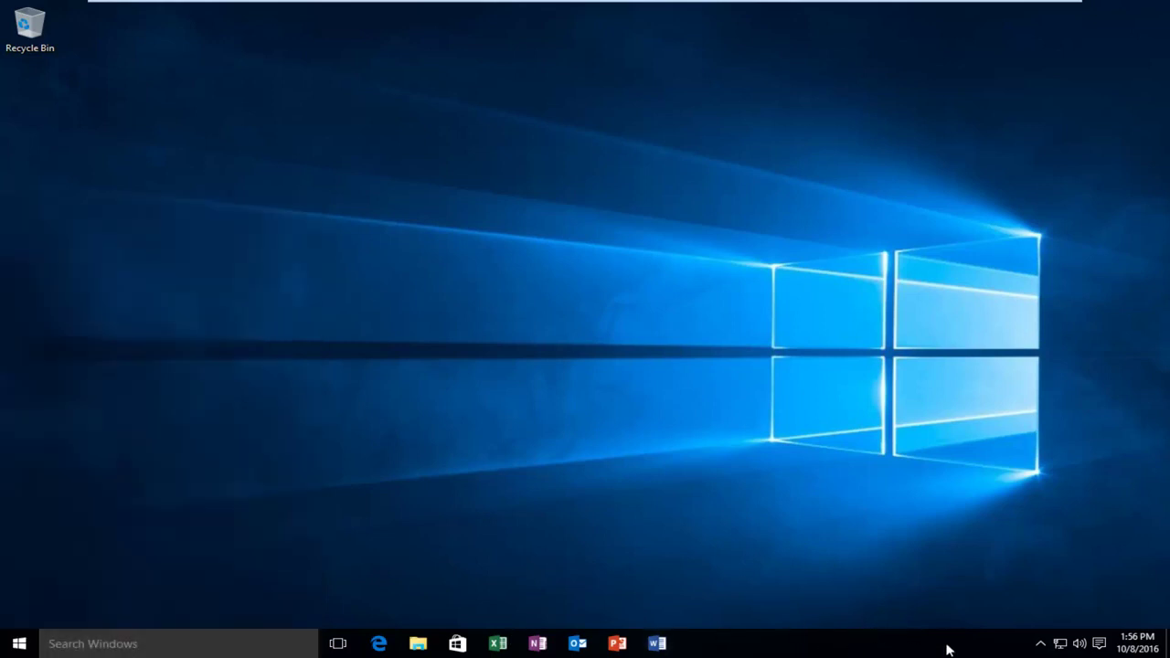
right_click(866, 649)
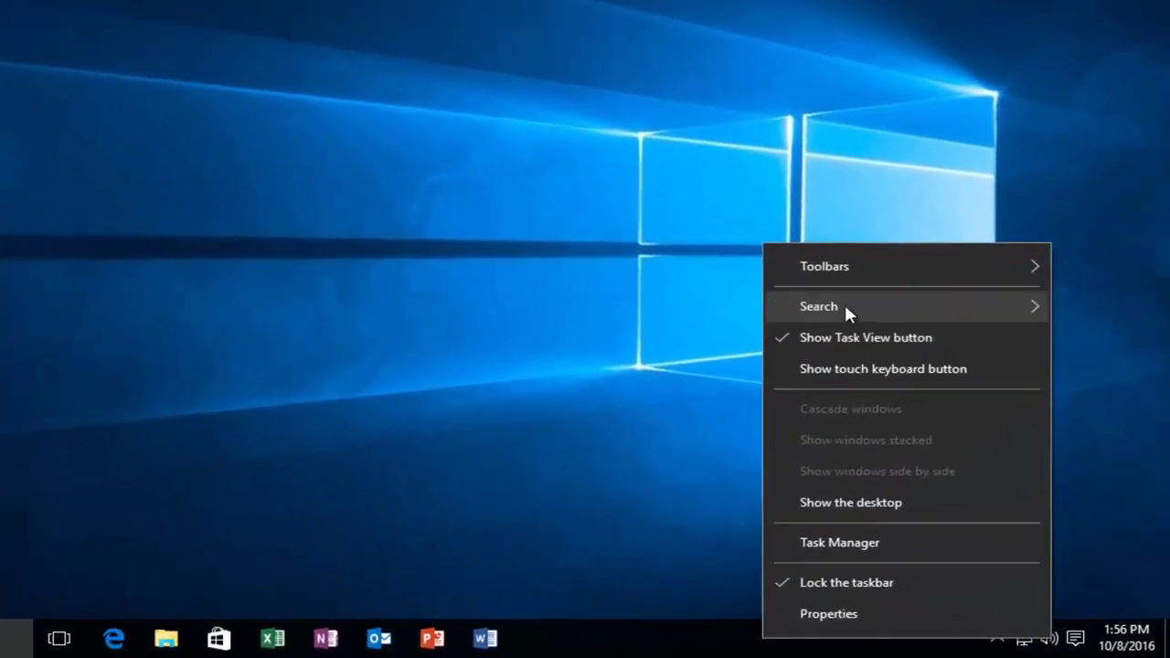
mouse_move(924, 390)
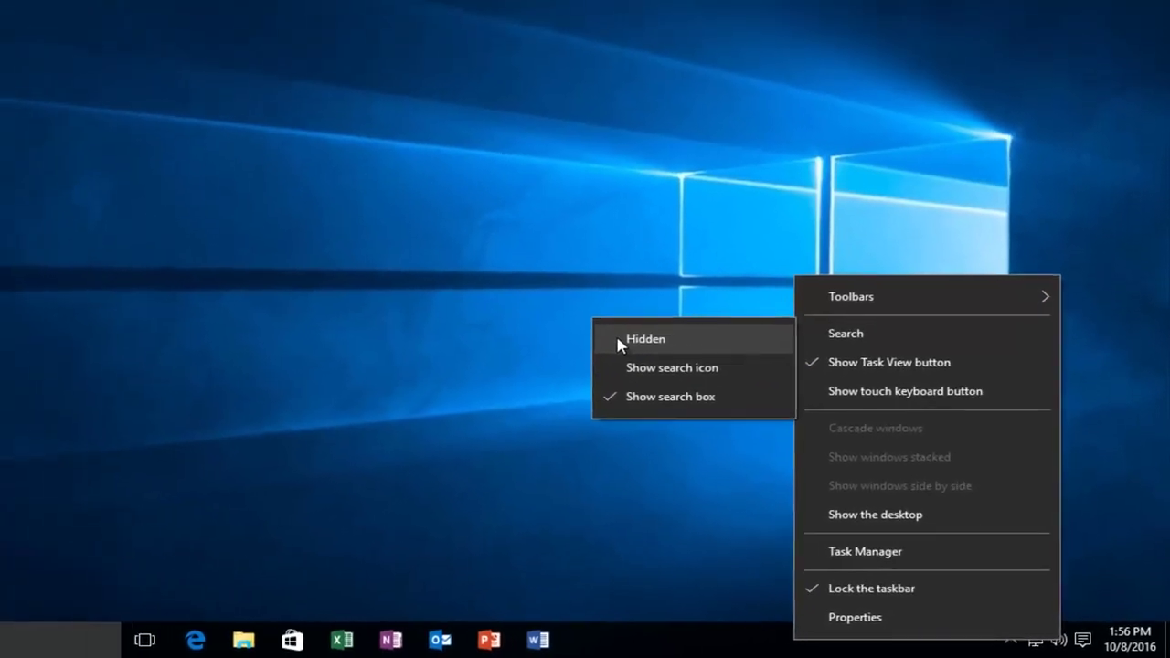
left_click(542, 295)
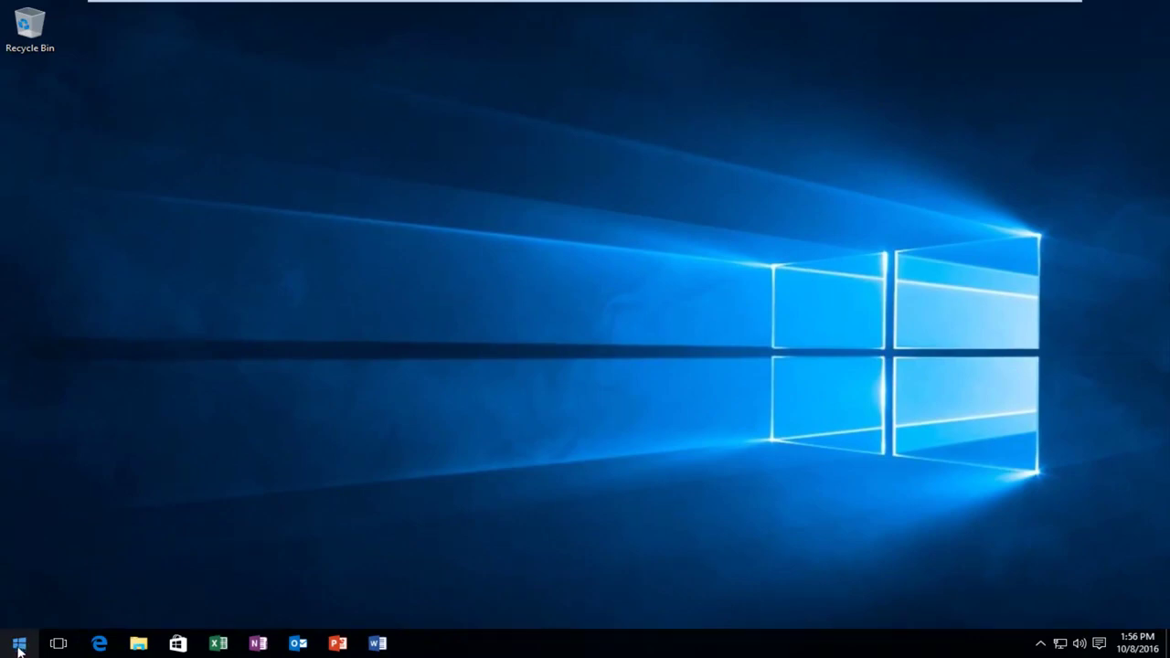
Type 'the' in the Start menu to show Themes as the best search match.
left_click(18, 645)
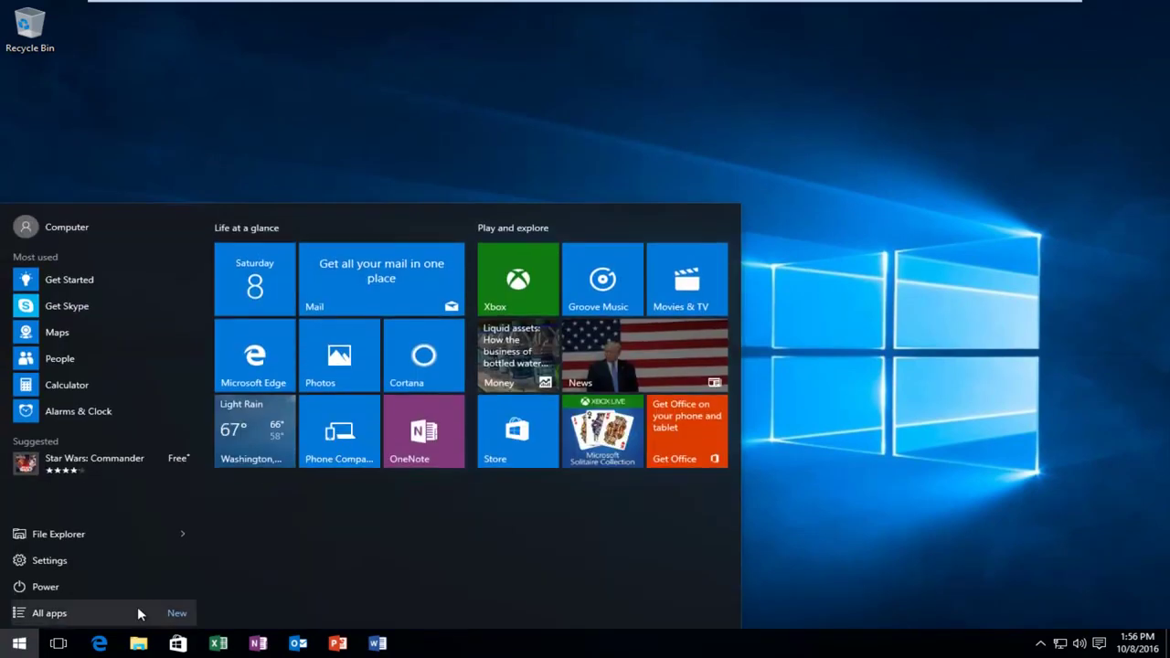
type("the")
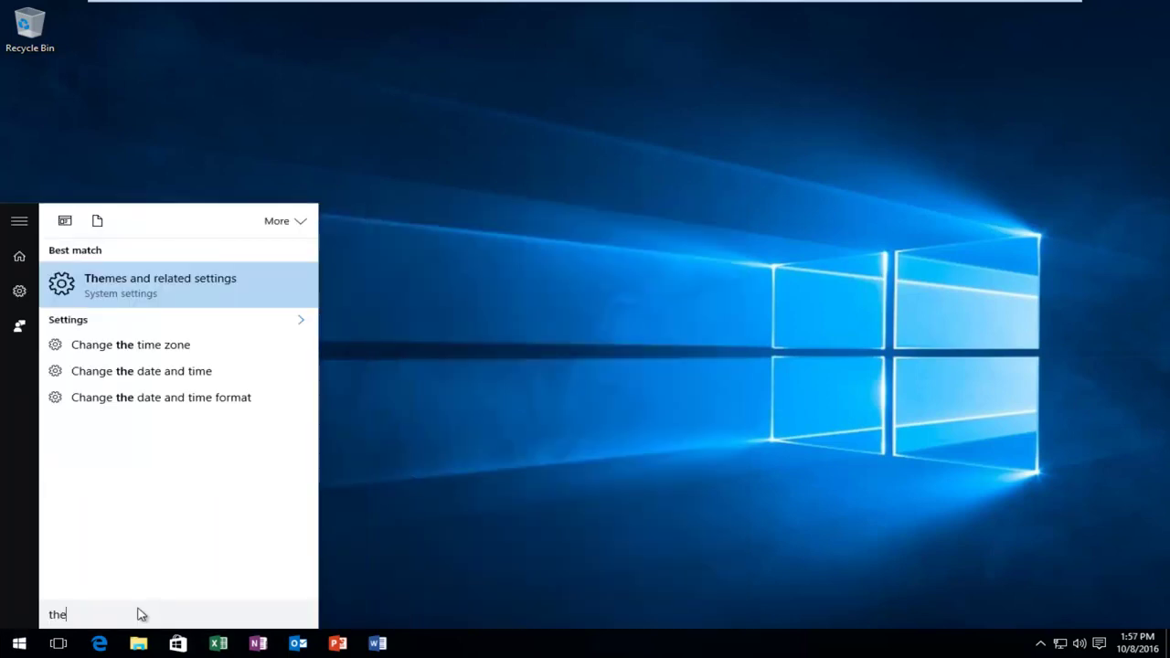
key("BackSpace")
key("BackSpace")
key("BackSpace")
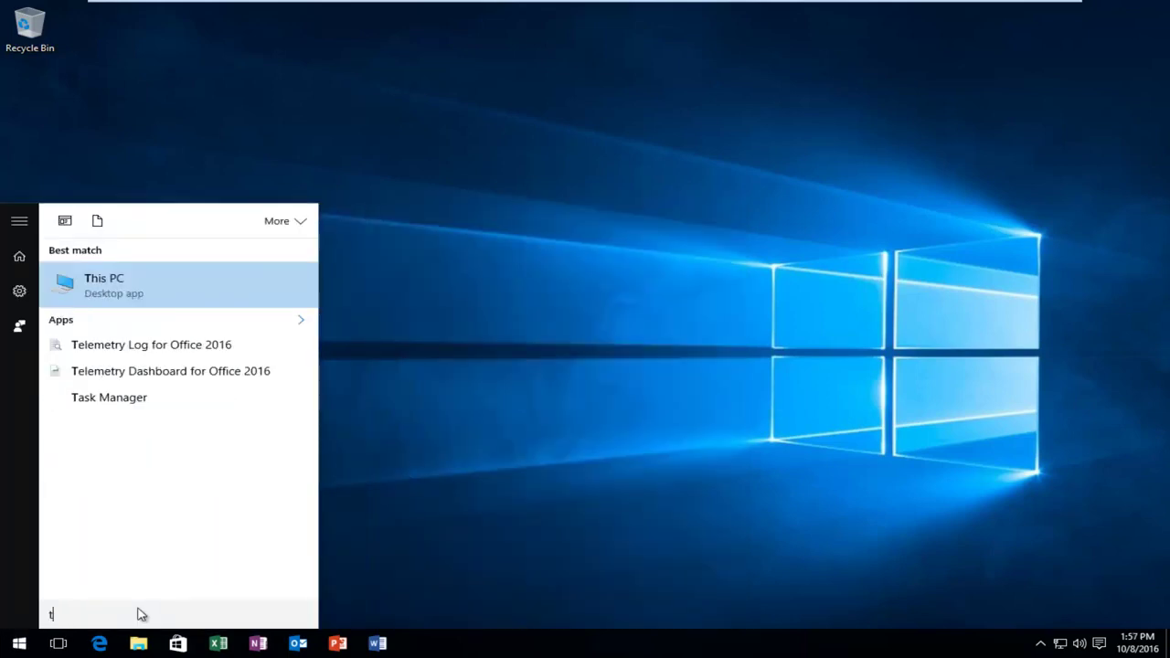
left_click(496, 404)
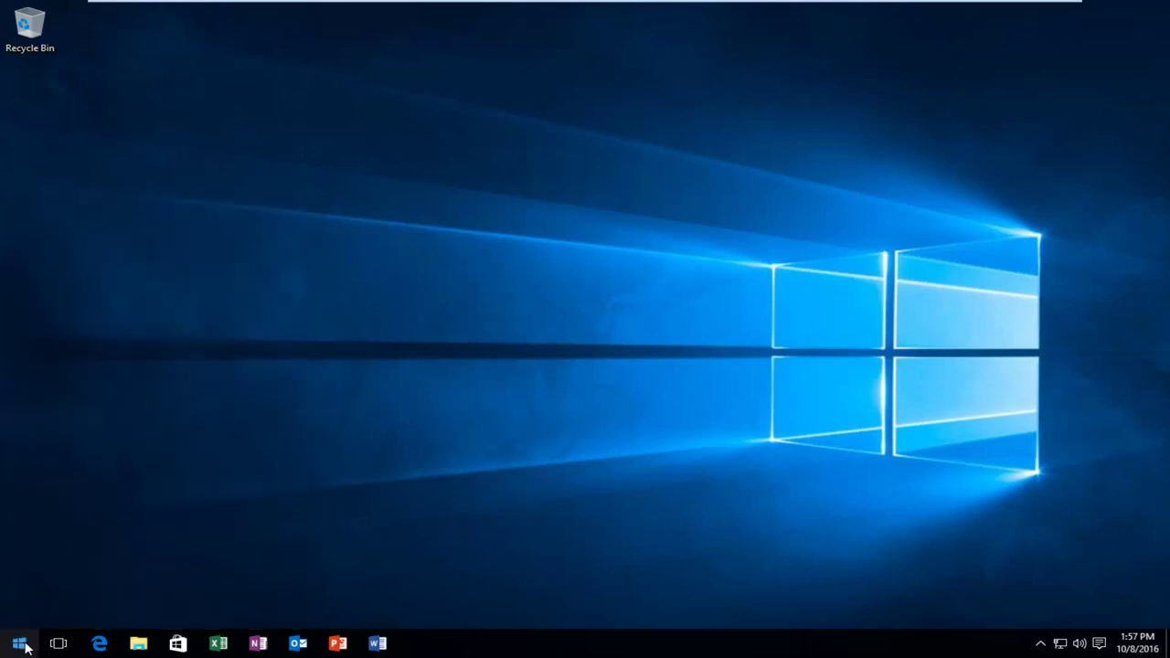
left_click(18, 644)
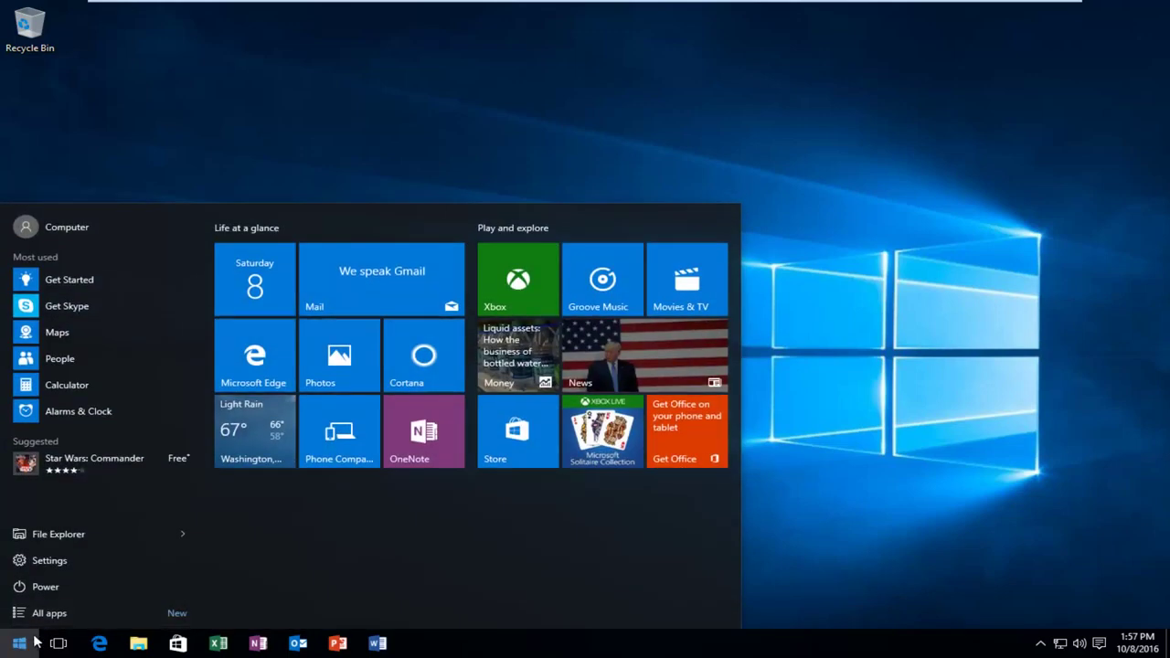
type("the")
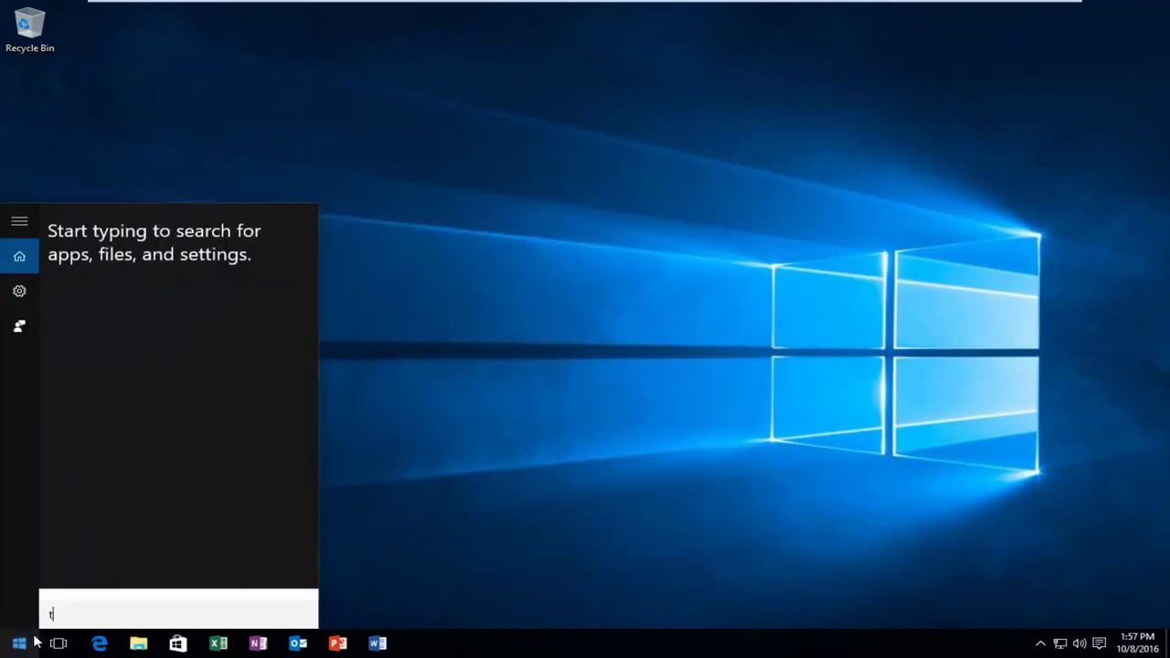